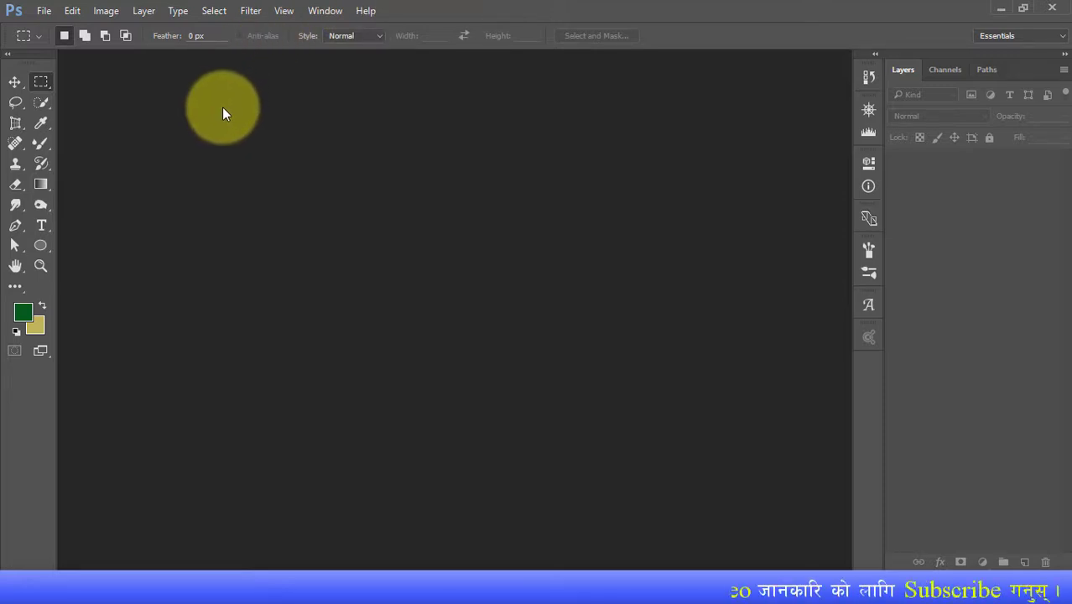
Review the four marquee tool variants, keep Rectangular Marquee, and bring up the File menu
{"action": "right_click", "coordinate": [41, 87]}
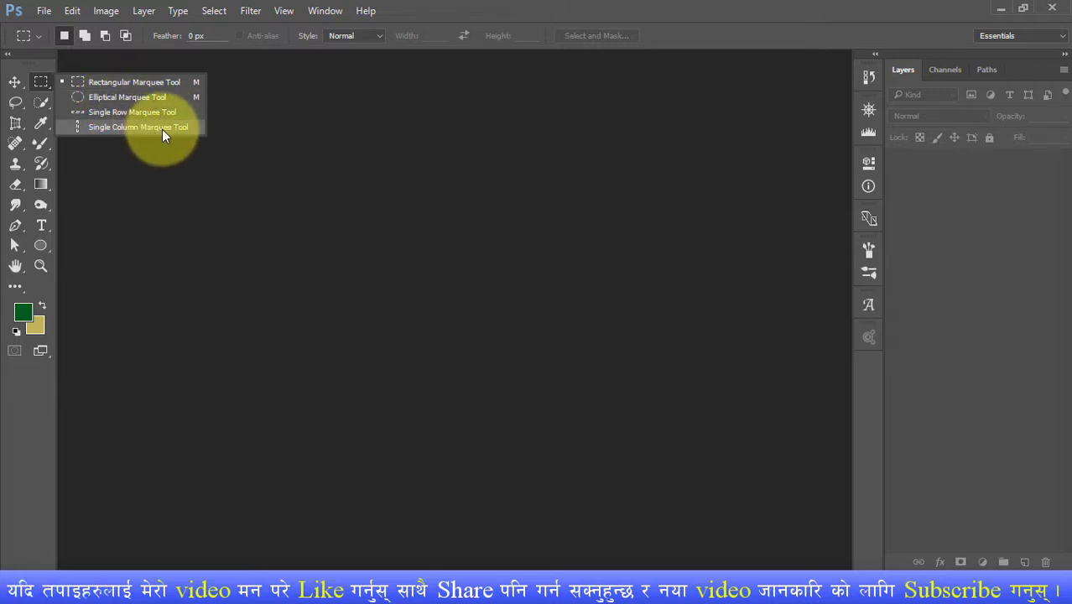
{"action": "left_click", "coordinate": [439, 6]}
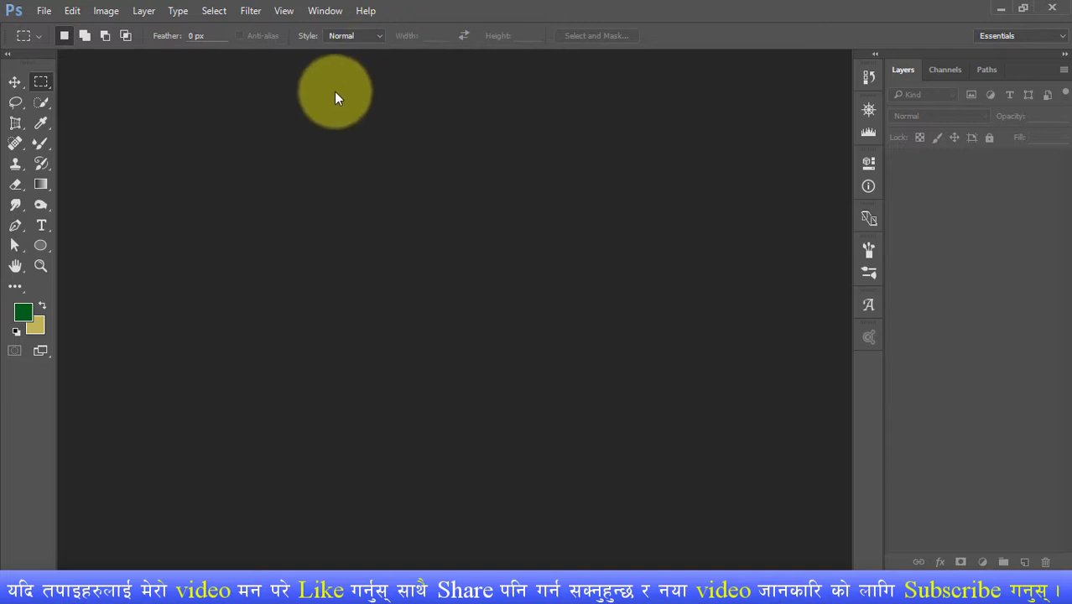
{"action": "left_click", "coordinate": [43, 10]}
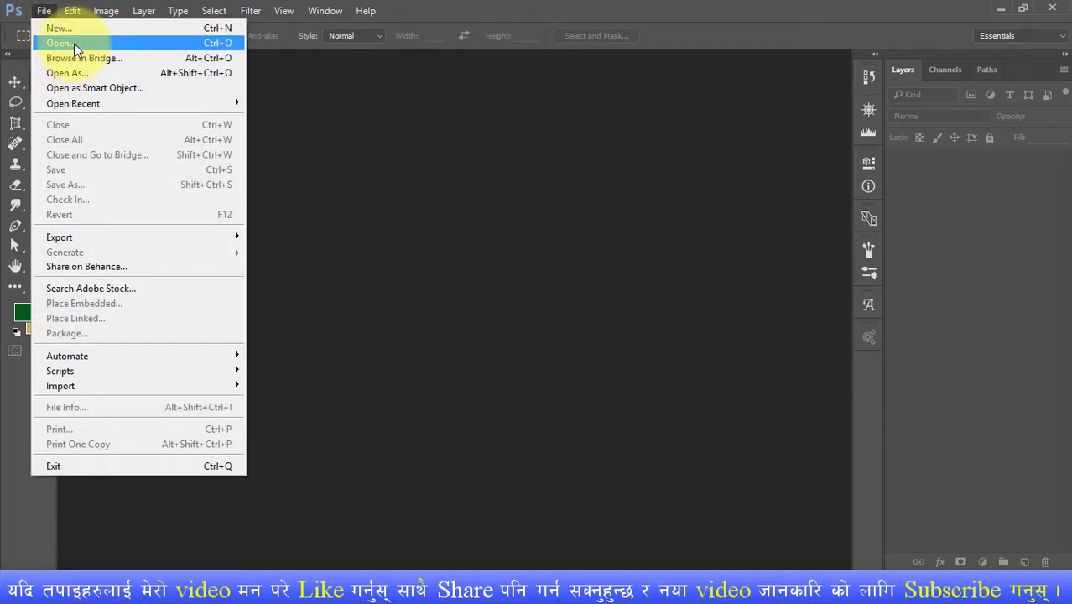
Open Nature.jpg and Parrot.JPG together from the Wallpapers folder as two document tabs
{"action": "left_click", "coordinate": [74, 43]}
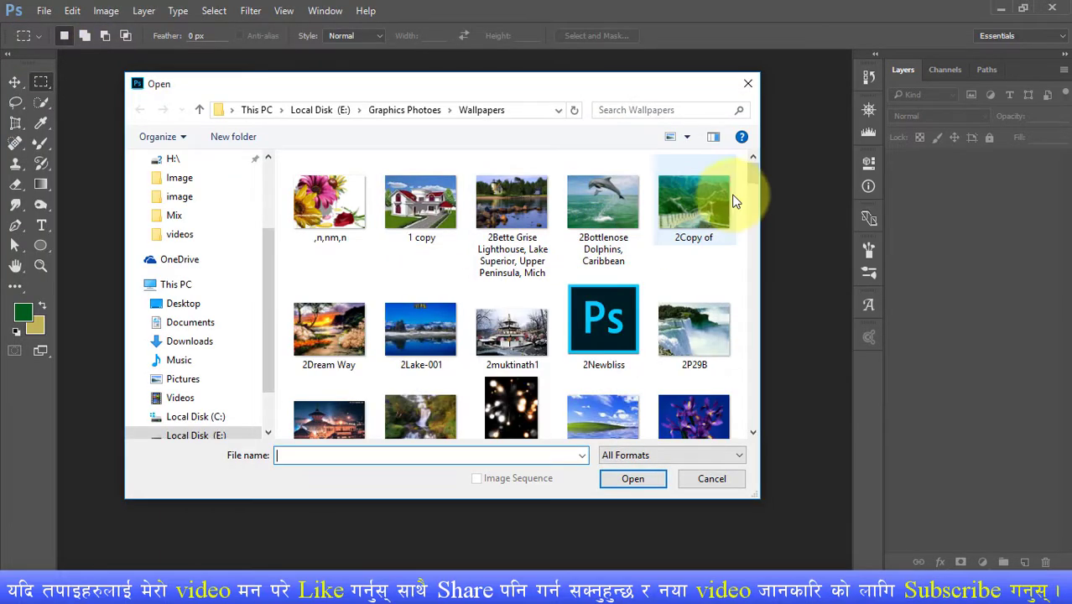
{"action": "left_click_drag", "start_coordinate": [751, 171], "coordinate": [754, 407]}
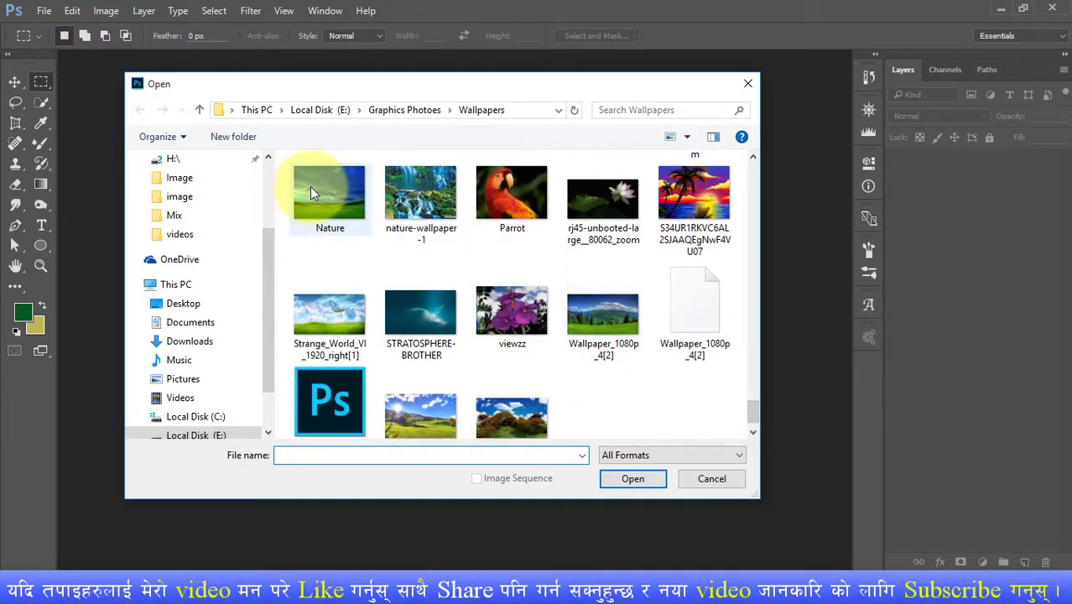
{"action": "left_click", "coordinate": [309, 192]}
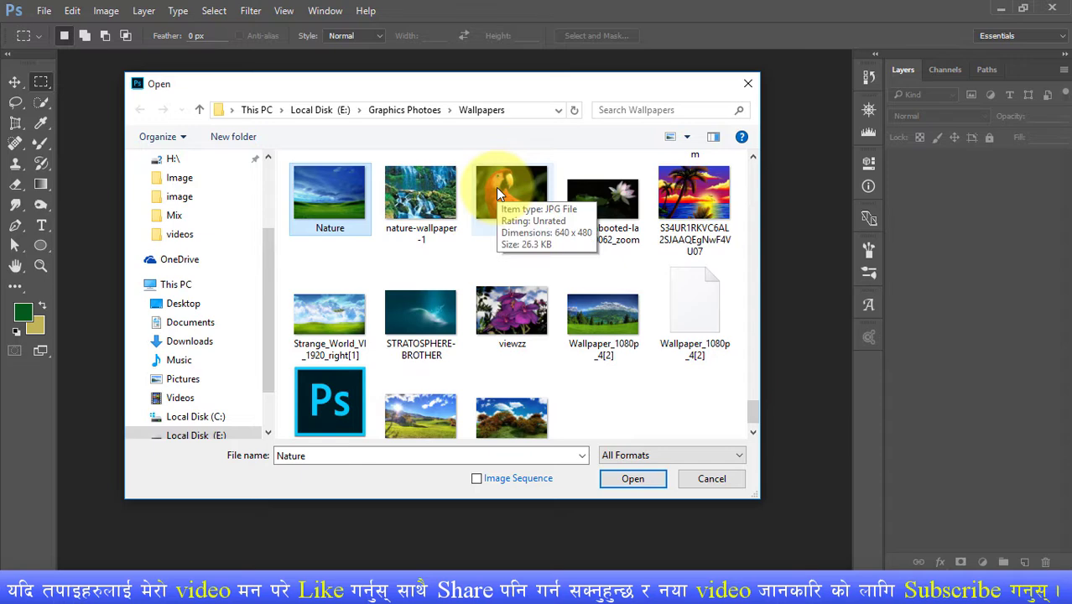
{"action": "mouse_move", "coordinate": [511, 197]}
{"action": "left_click", "coordinate": [501, 186], "text": "ctrl"}
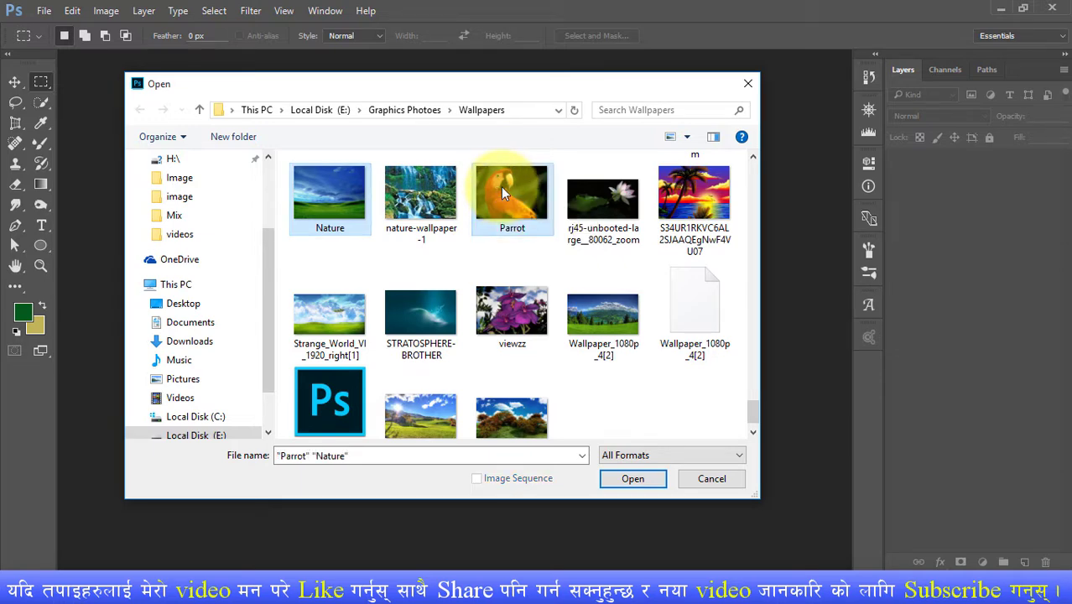
{"action": "left_click", "coordinate": [657, 483]}
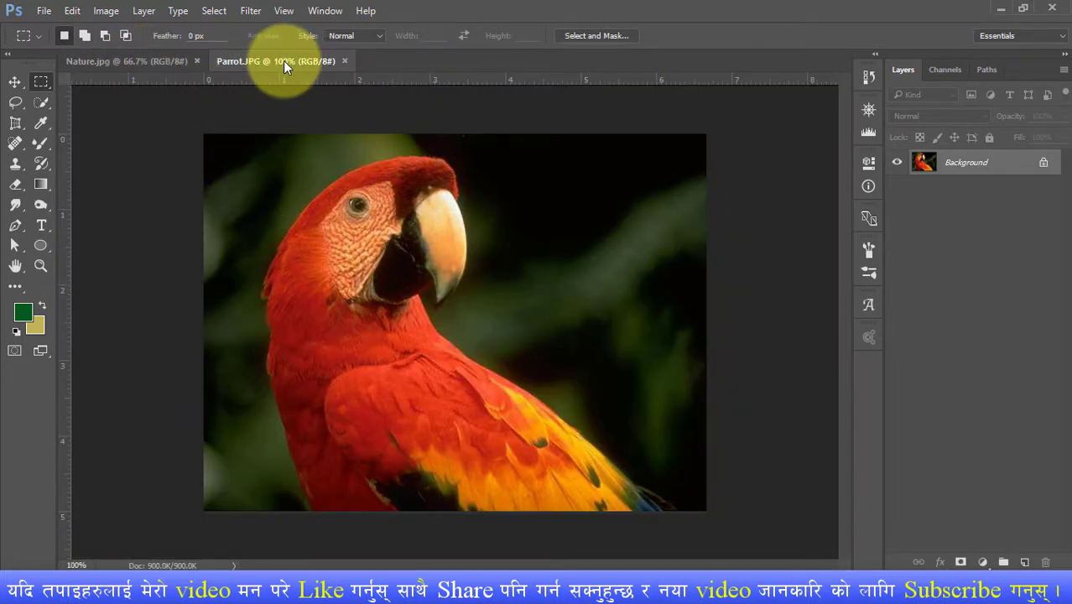
Compare the two tabs, hide rulers, and marquee a 3.5 × 3.1 in rectangle around the parrot's head
{"action": "left_click", "coordinate": [163, 59]}
{"action": "left_click", "coordinate": [245, 62]}
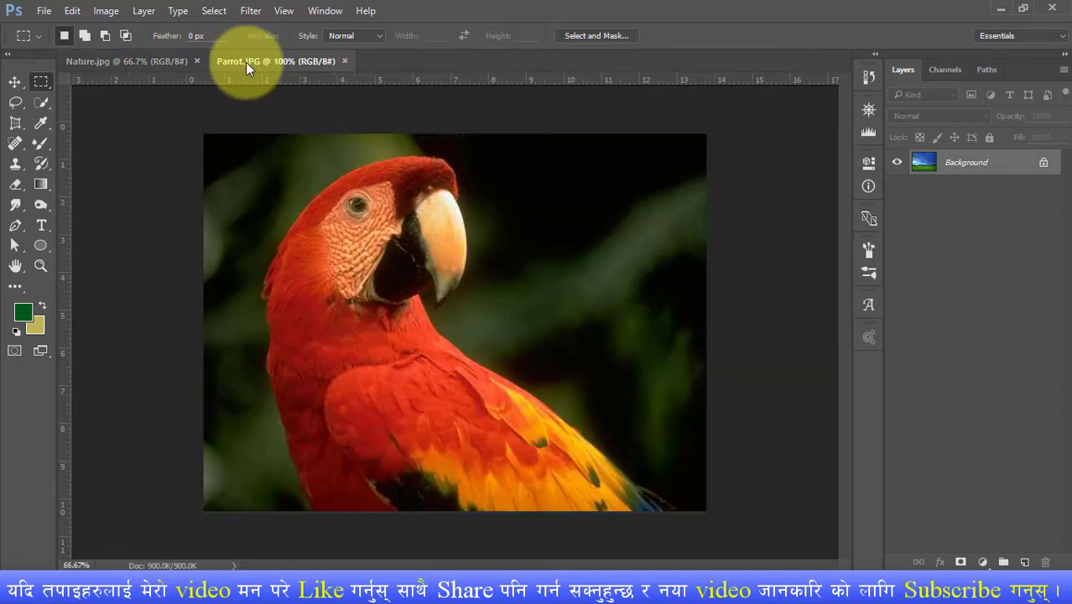
{"action": "left_click", "coordinate": [177, 62]}
{"action": "left_click", "coordinate": [256, 65]}
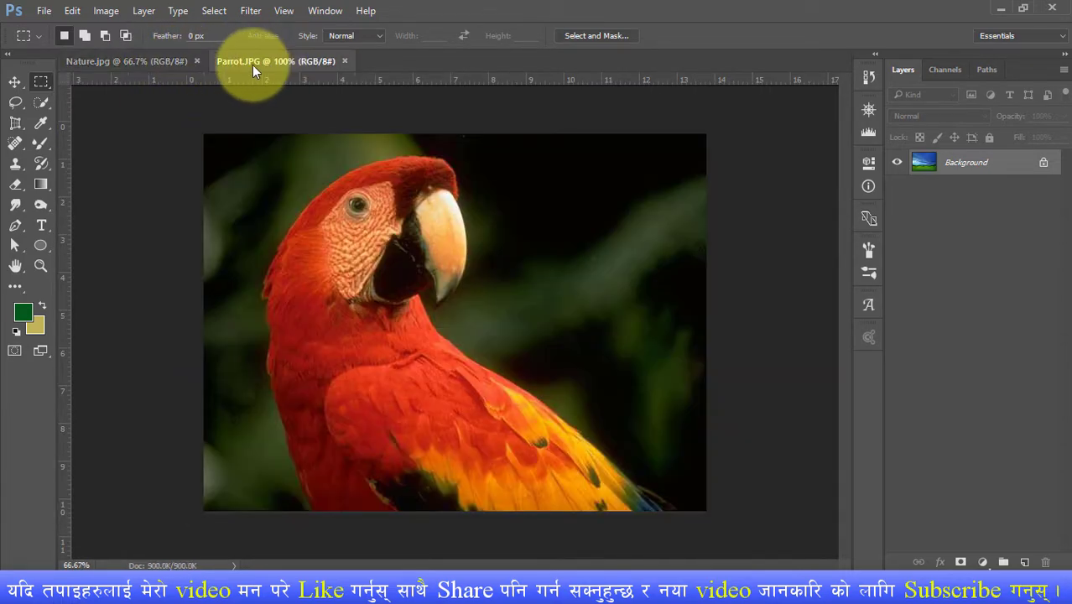
{"action": "key", "text": "ctrl+r"}
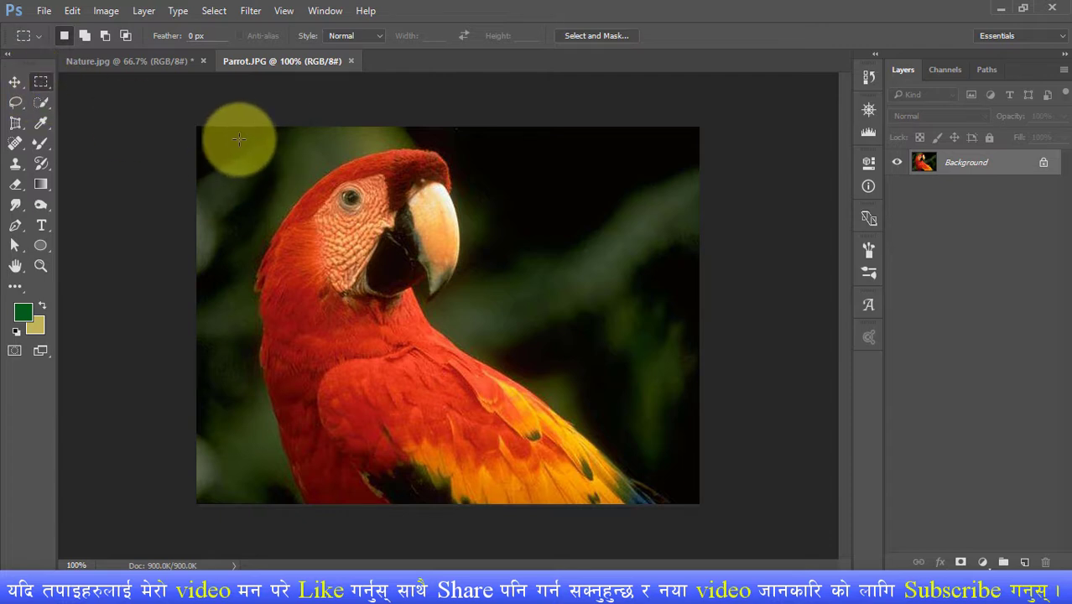
{"action": "mouse_move", "coordinate": [234, 135]}
{"action": "left_mouse_down"}
{"action": "mouse_move", "coordinate": [383, 279]}
{"action": "mouse_move", "coordinate": [447, 311]}
{"action": "mouse_move", "coordinate": [499, 368]}
{"action": "left_mouse_up"}
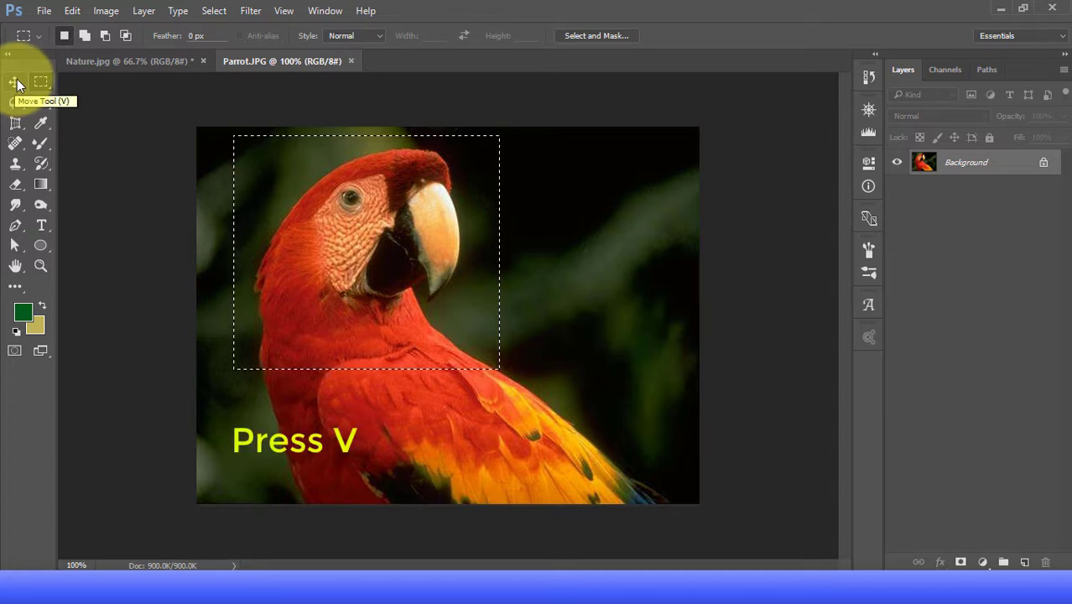
{"action": "key", "text": "v"}
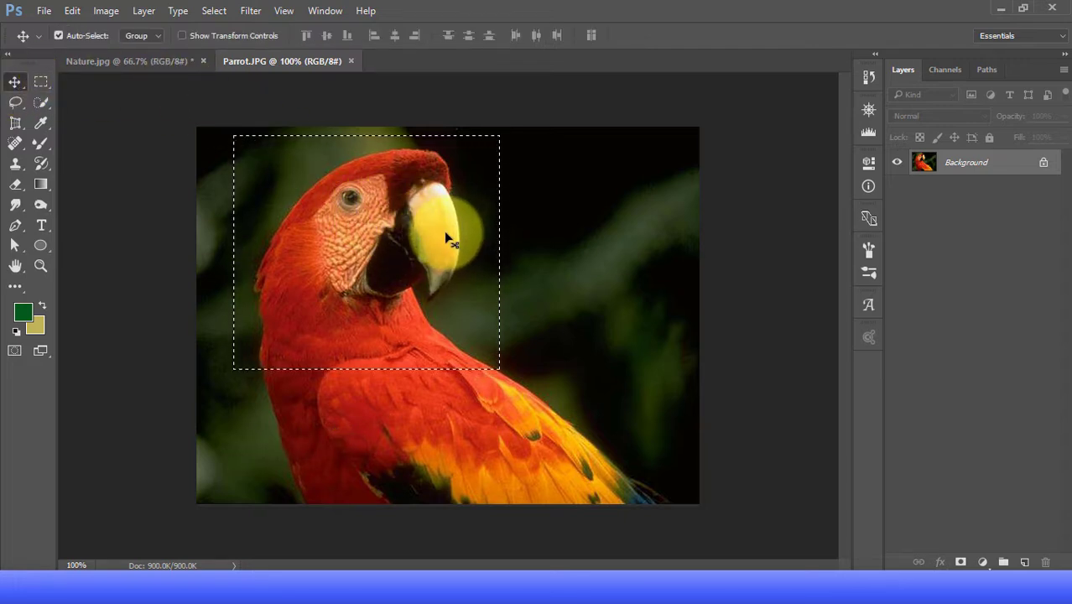
{"action": "left_click_drag", "start_coordinate": [446, 236], "coordinate": [159, 60]}
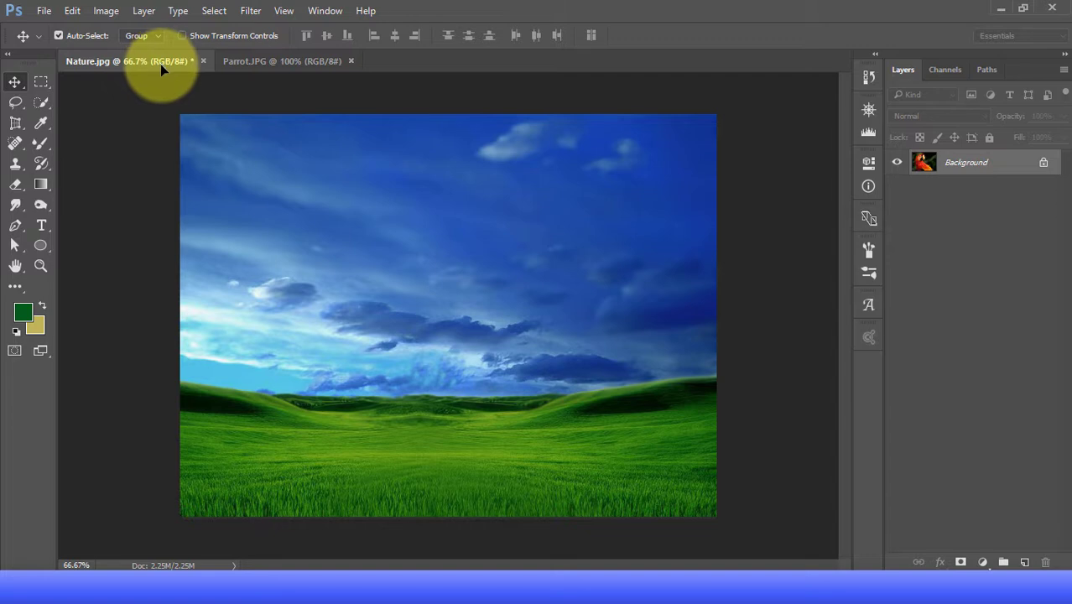
{"action": "left_click_drag", "start_coordinate": [158, 60], "coordinate": [163, 60]}
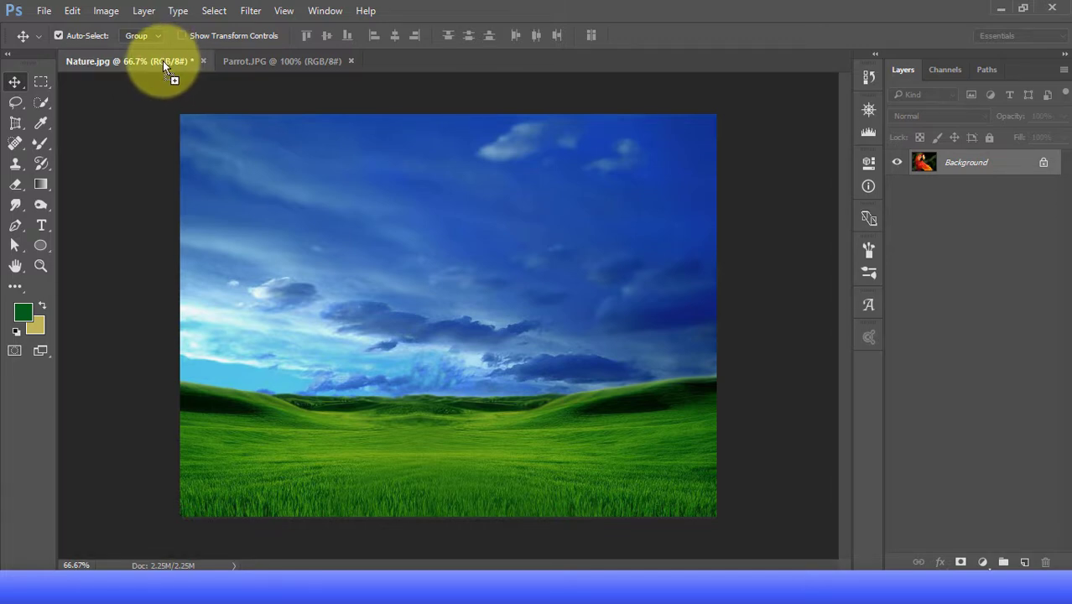
{"action": "left_click_drag", "start_coordinate": [163, 60], "coordinate": [226, 97]}
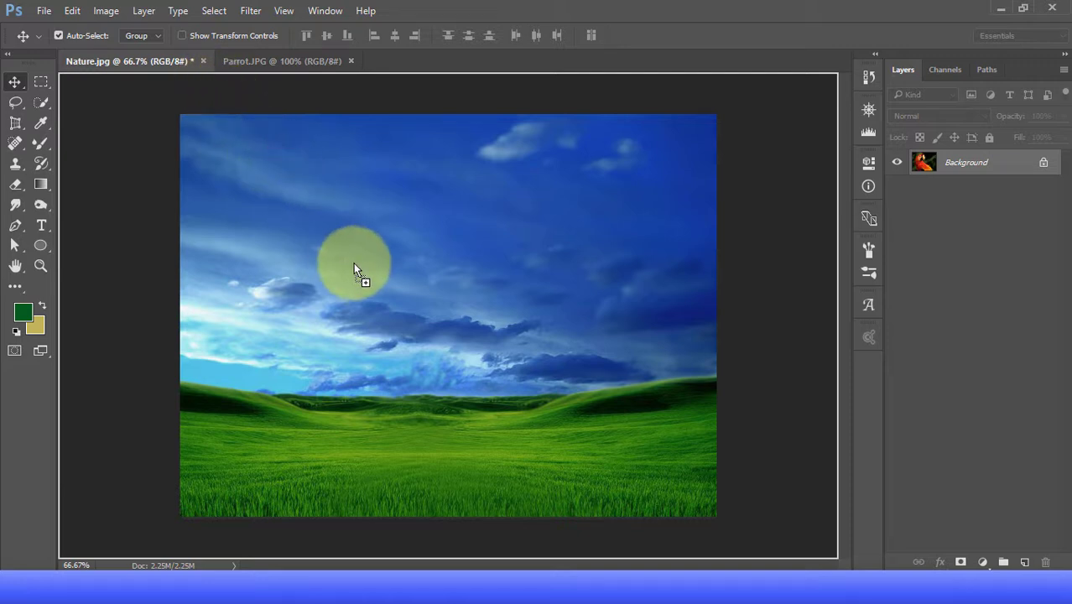
{"action": "mouse_move", "coordinate": [353, 262]}
{"action": "left_mouse_down"}
{"action": "mouse_move", "coordinate": [458, 286]}
{"action": "mouse_move", "coordinate": [419, 284]}
{"action": "left_mouse_up"}
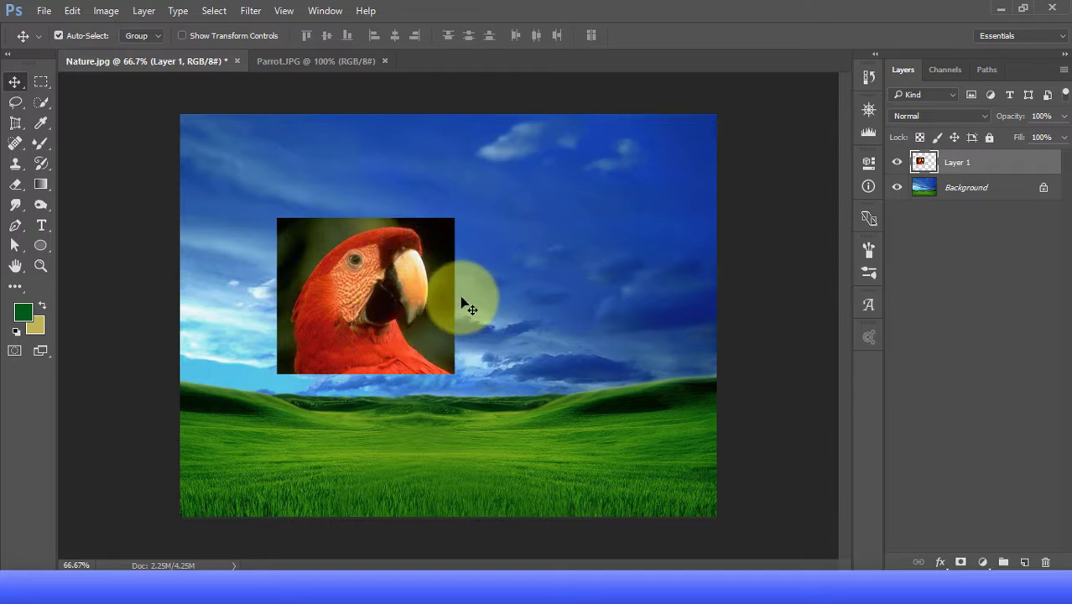
{"action": "key", "text": "ctrl"}
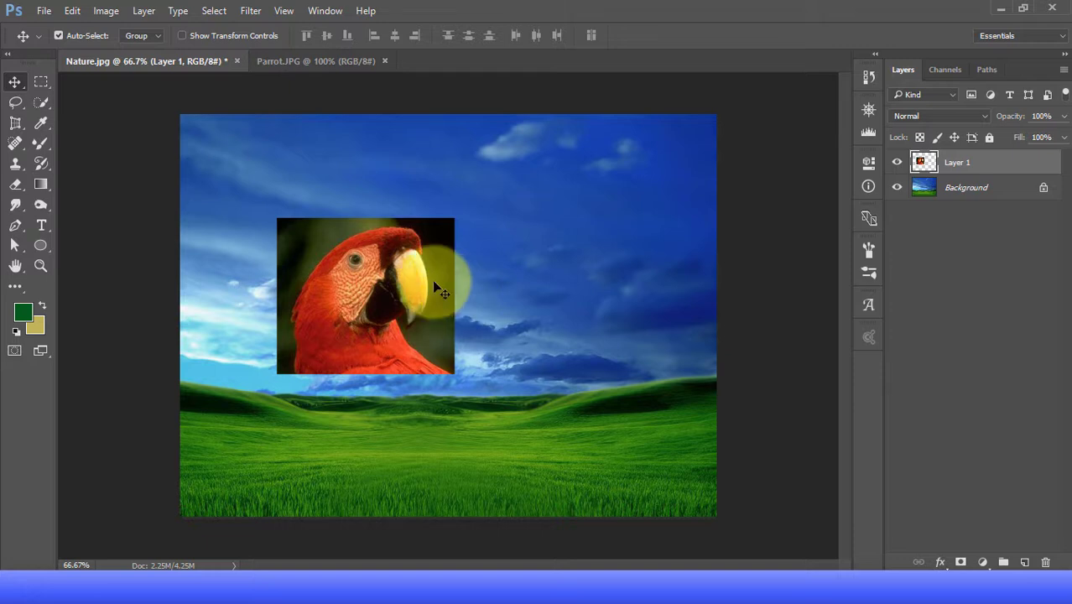
{"action": "key", "text": "ctrl+z"}
Deselect the parrot head and float both Parrot and Nature images in separate windows
{"action": "left_click", "coordinate": [313, 62]}
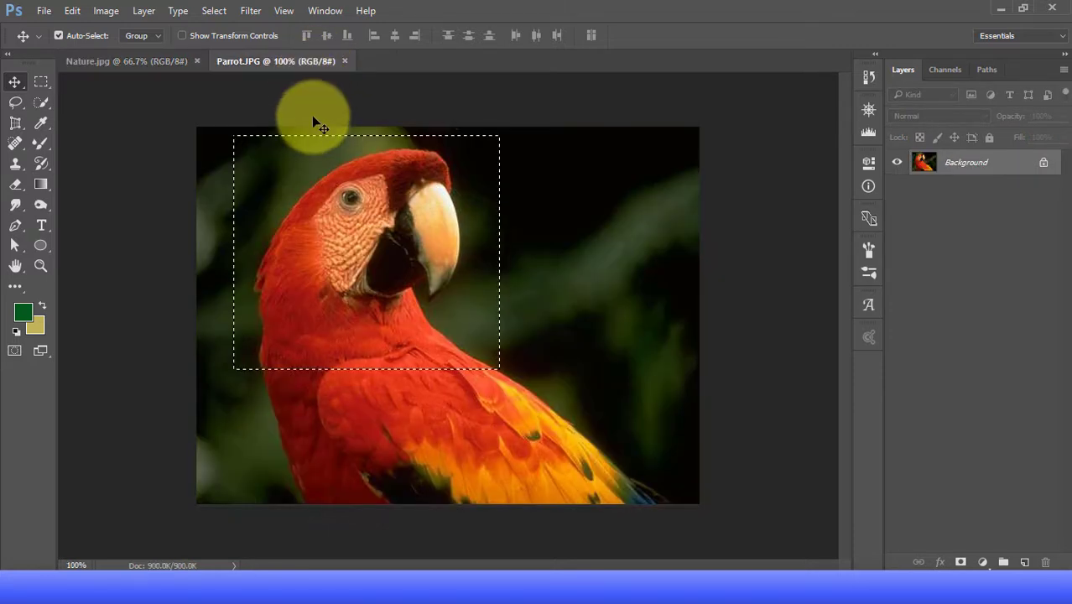
{"action": "key", "text": "ctrl+d"}
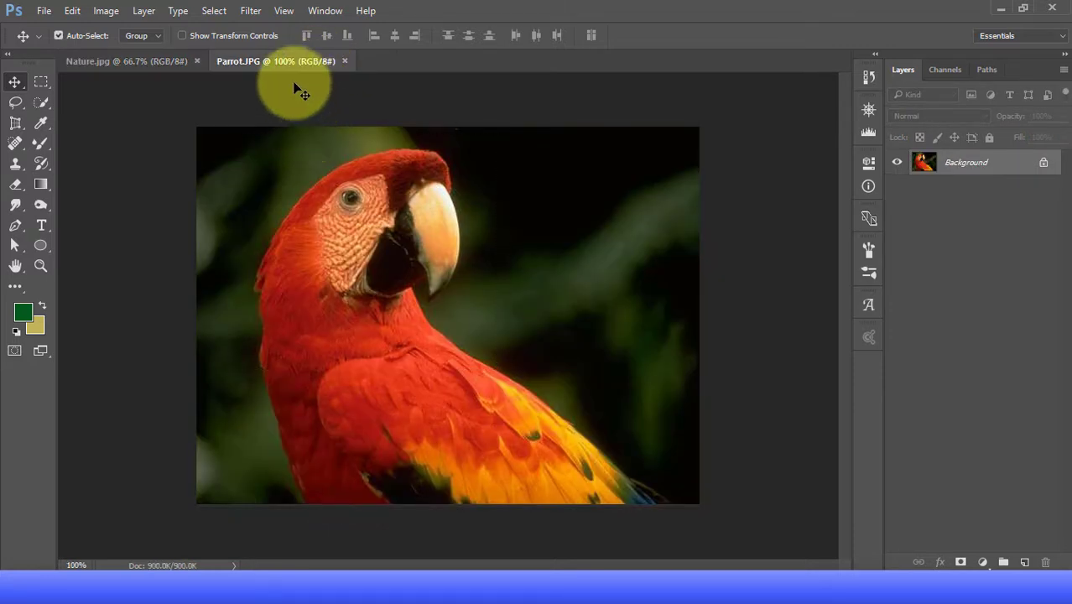
{"action": "mouse_move", "coordinate": [265, 64]}
{"action": "left_mouse_down"}
{"action": "mouse_move", "coordinate": [284, 102]}
{"action": "mouse_move", "coordinate": [331, 115]}
{"action": "left_mouse_up"}
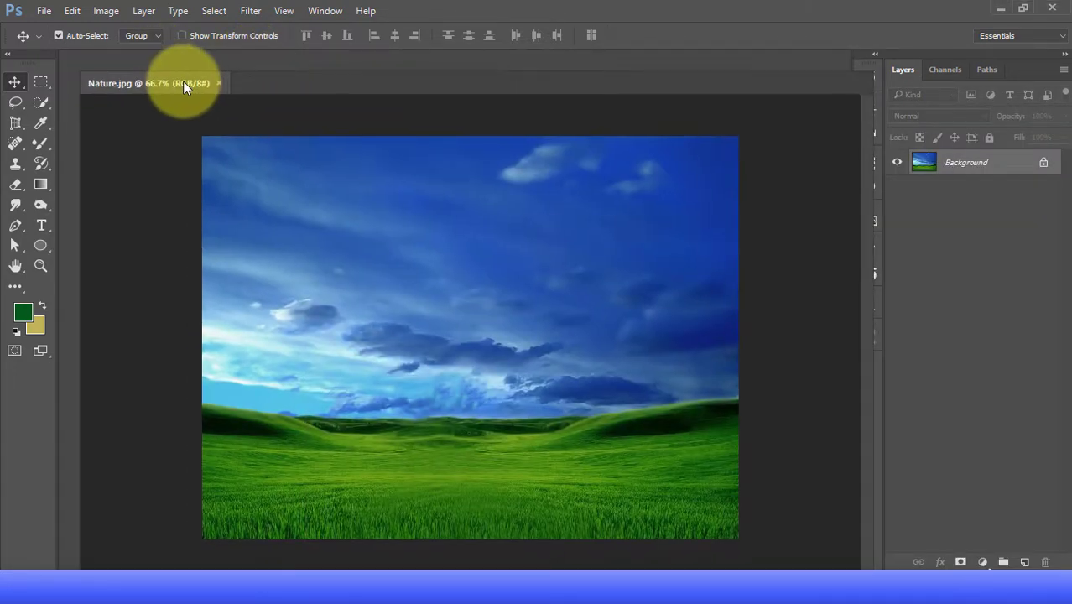
{"action": "left_click_drag", "start_coordinate": [172, 74], "coordinate": [186, 84]}
Marquee the parrot's head and move it into Nature.jpg's upper-left sky as Layer 1
{"action": "left_click", "coordinate": [46, 83]}
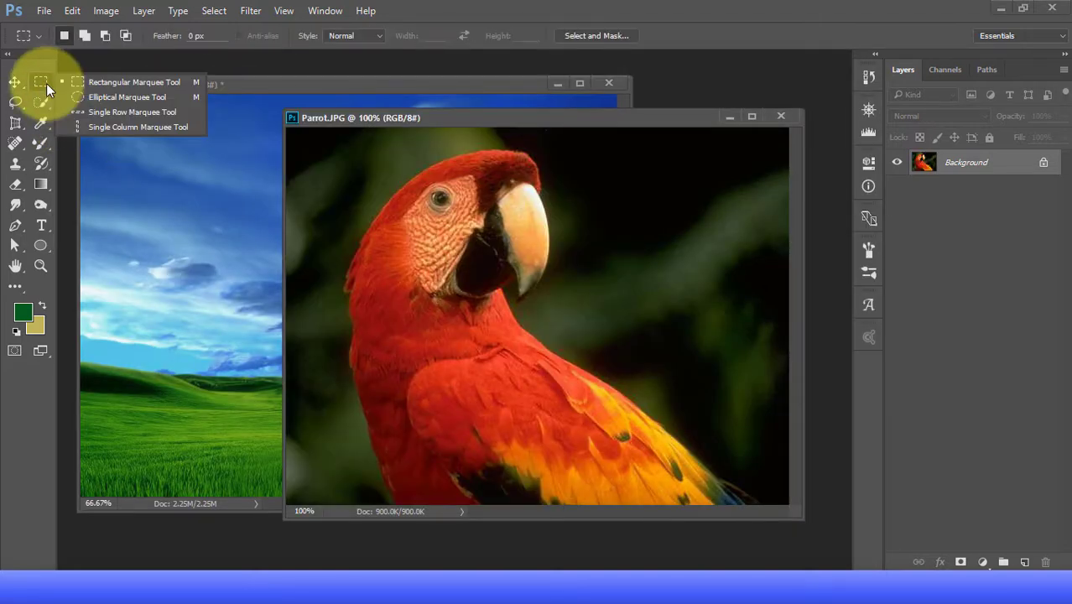
{"action": "left_click", "coordinate": [82, 81]}
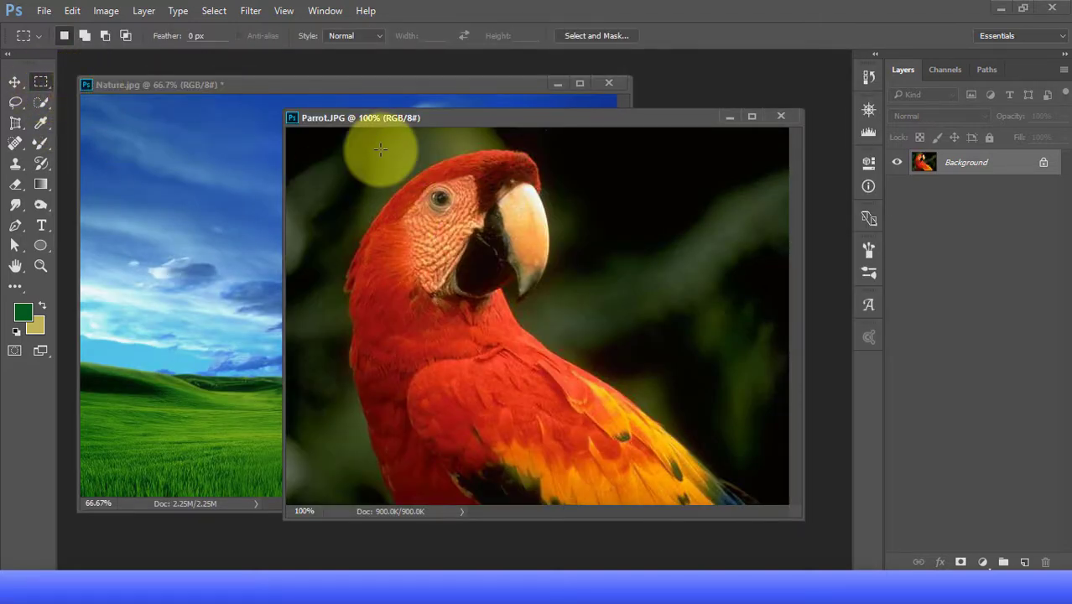
{"action": "left_click_drag", "start_coordinate": [381, 150], "coordinate": [577, 326]}
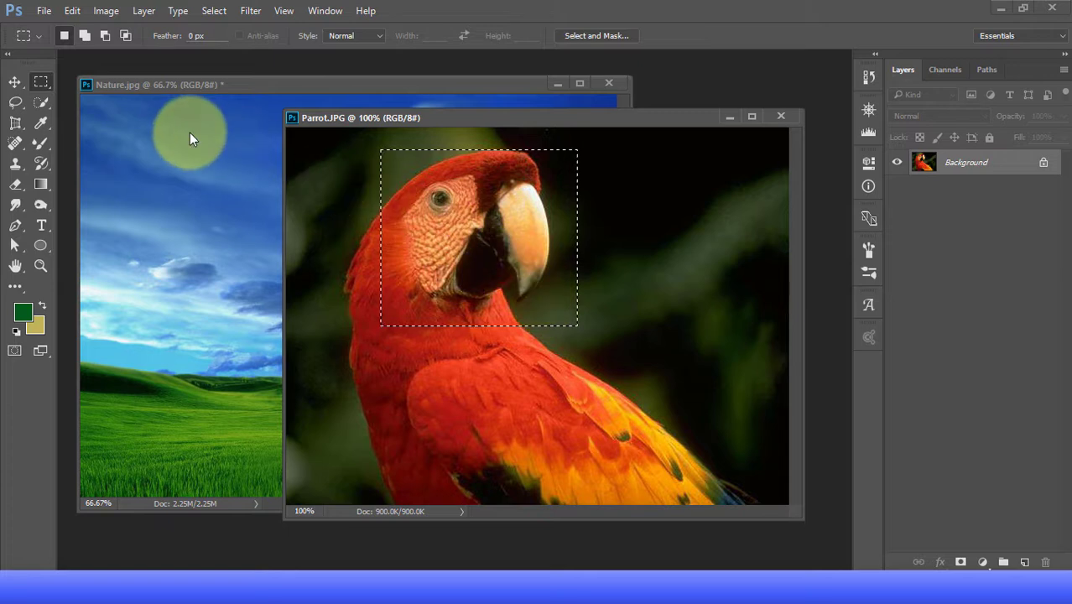
{"action": "left_click", "coordinate": [17, 82]}
{"action": "left_click_drag", "start_coordinate": [473, 236], "coordinate": [188, 195]}
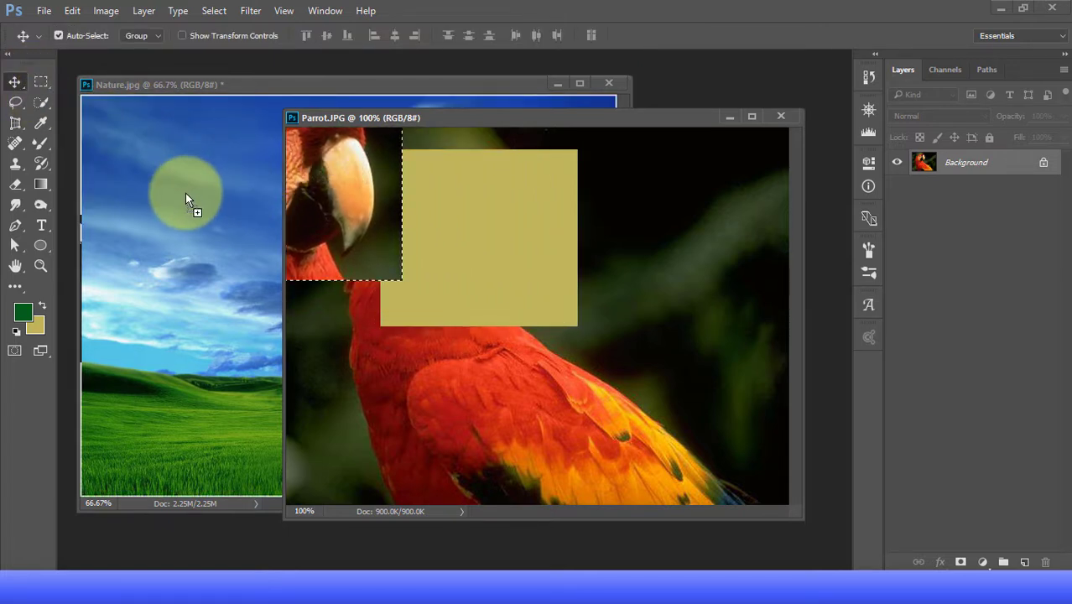
{"action": "left_click_drag", "start_coordinate": [185, 192], "coordinate": [185, 192]}
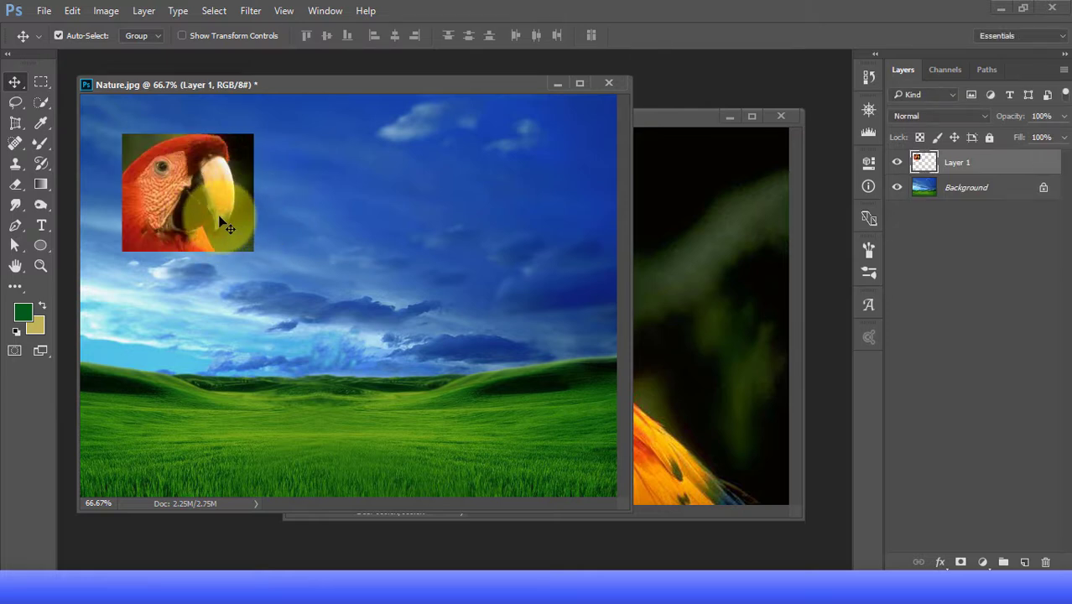
Enlarge and stretch the placed parrot head with Free Transform and commit it
{"action": "key", "text": "ctrl+t"}
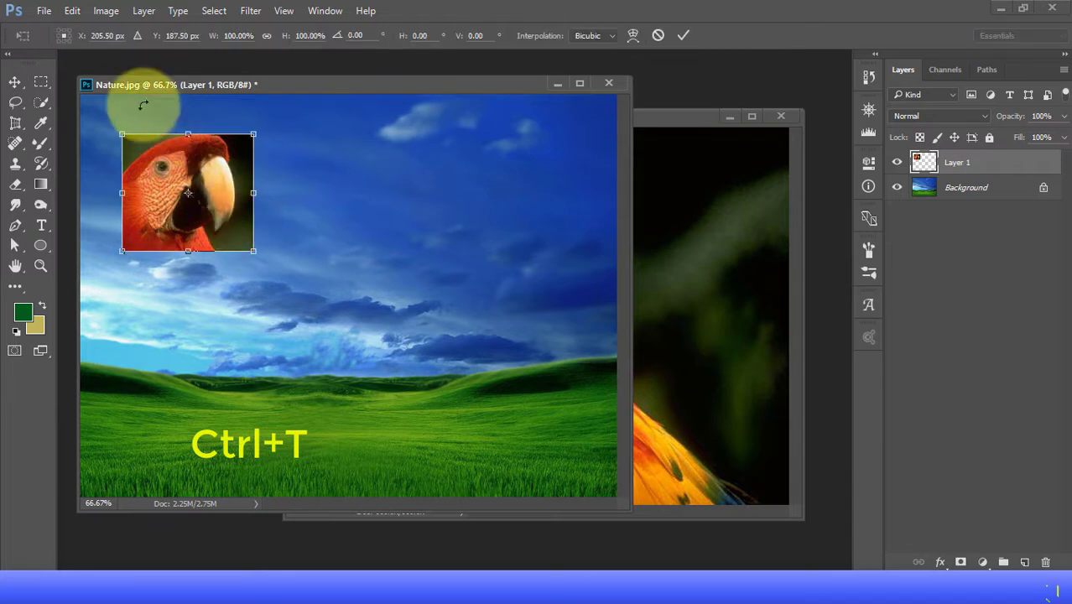
{"action": "left_click", "coordinate": [73, 14]}
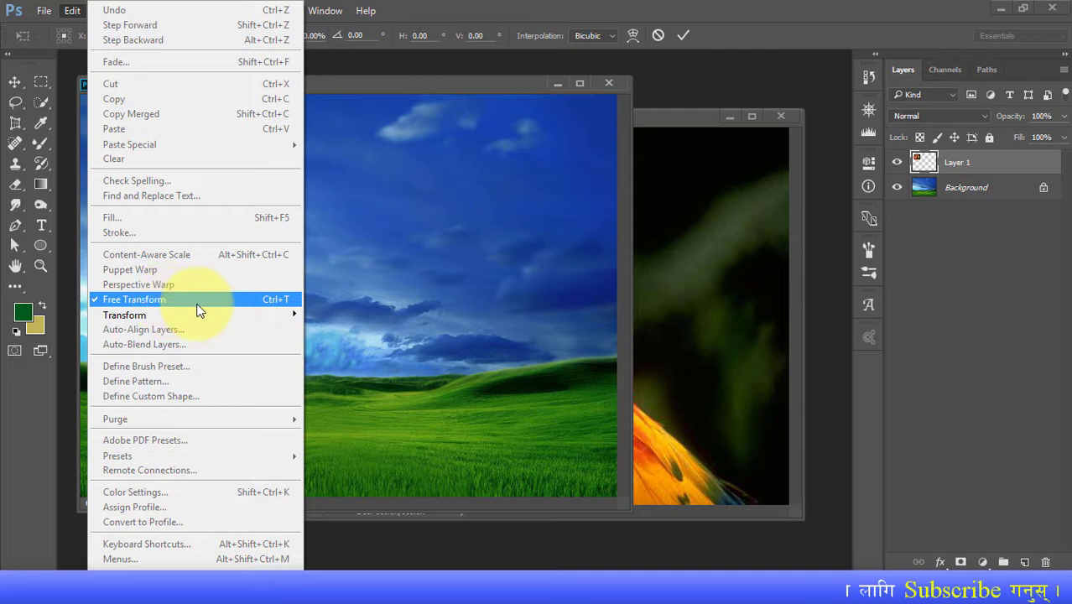
{"action": "left_click", "coordinate": [456, 95]}
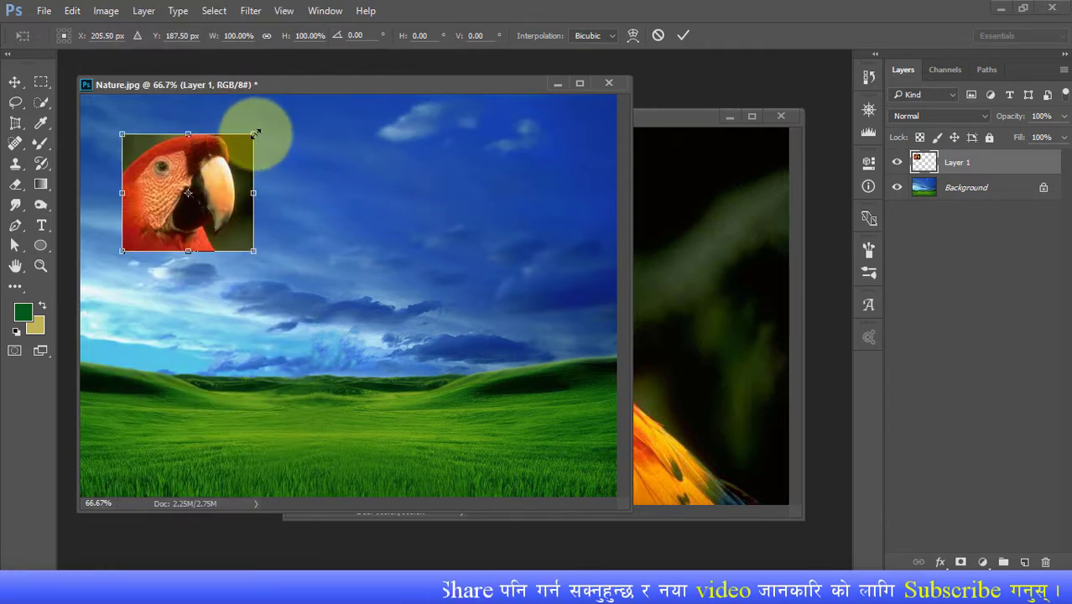
{"action": "mouse_move", "coordinate": [254, 135]}
{"action": "left_mouse_down"}
{"action": "mouse_move", "coordinate": [314, 99]}
{"action": "mouse_move", "coordinate": [309, 142]}
{"action": "left_mouse_up"}
{"action": "left_click_drag", "start_coordinate": [310, 252], "coordinate": [374, 346]}
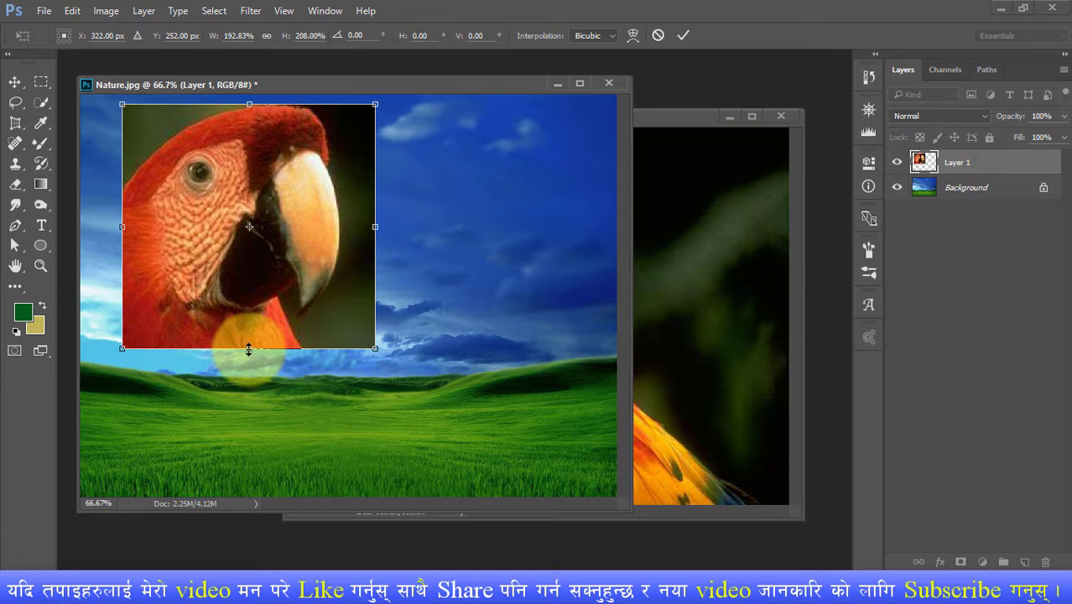
{"action": "left_click_drag", "start_coordinate": [248, 349], "coordinate": [248, 379]}
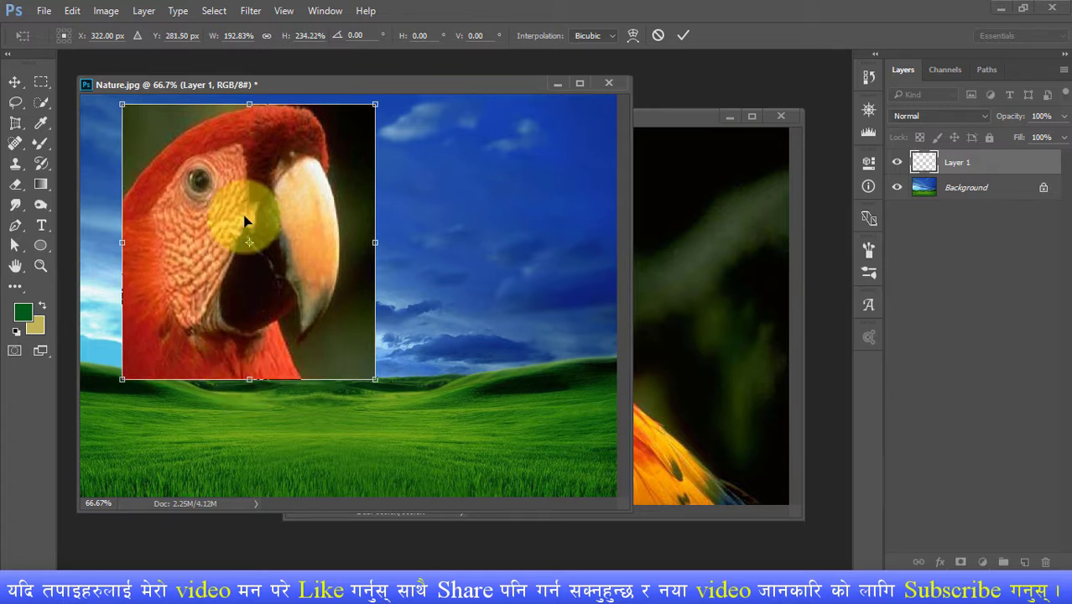
{"action": "left_click_drag", "start_coordinate": [249, 105], "coordinate": [249, 95]}
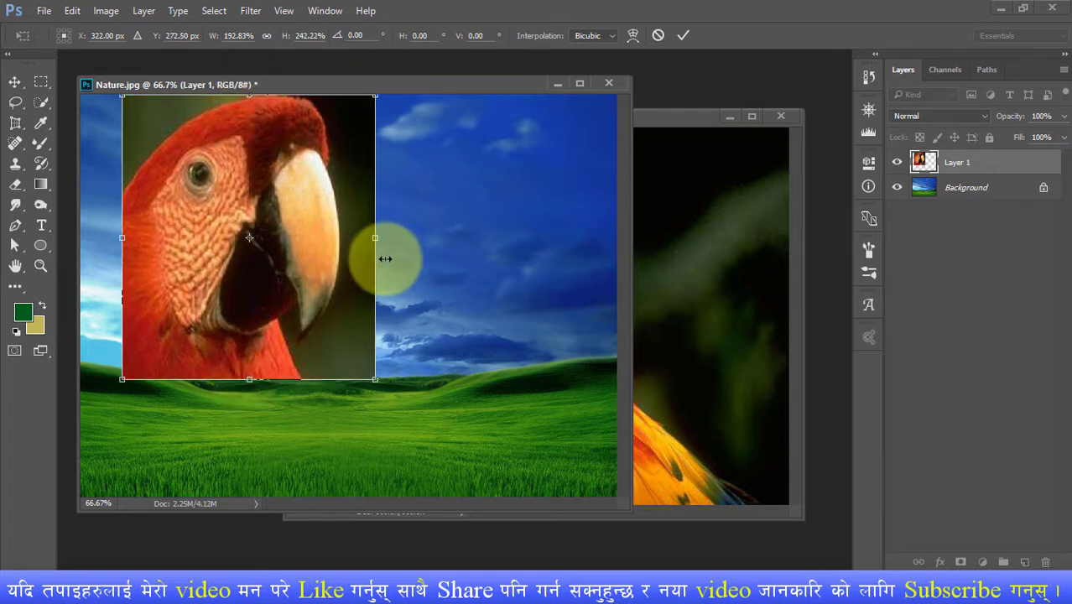
{"action": "left_click_drag", "start_coordinate": [375, 239], "coordinate": [449, 239]}
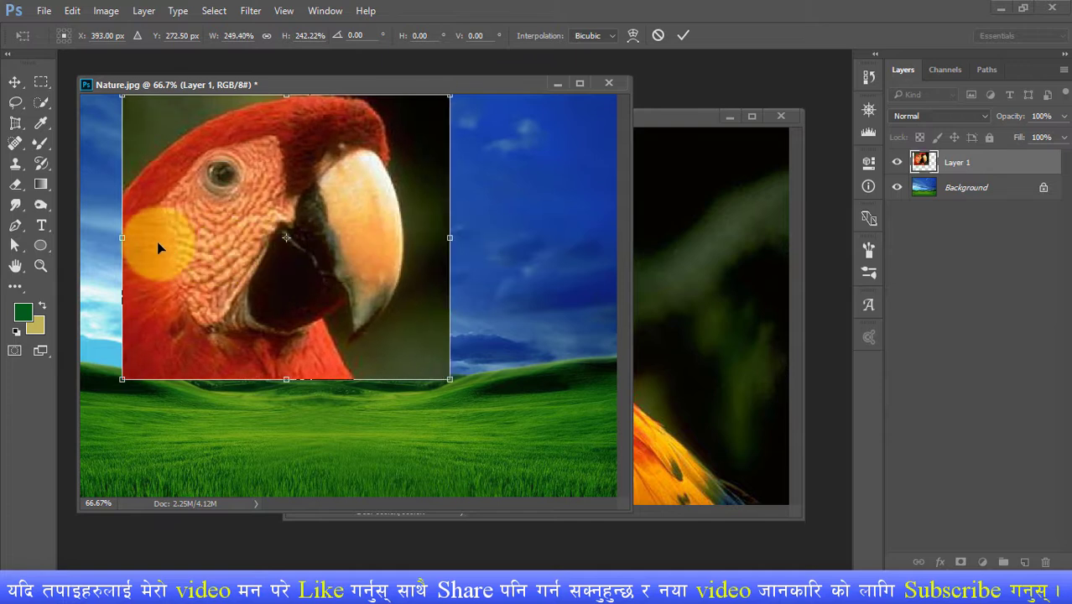
{"action": "left_click_drag", "start_coordinate": [122, 239], "coordinate": [107, 239]}
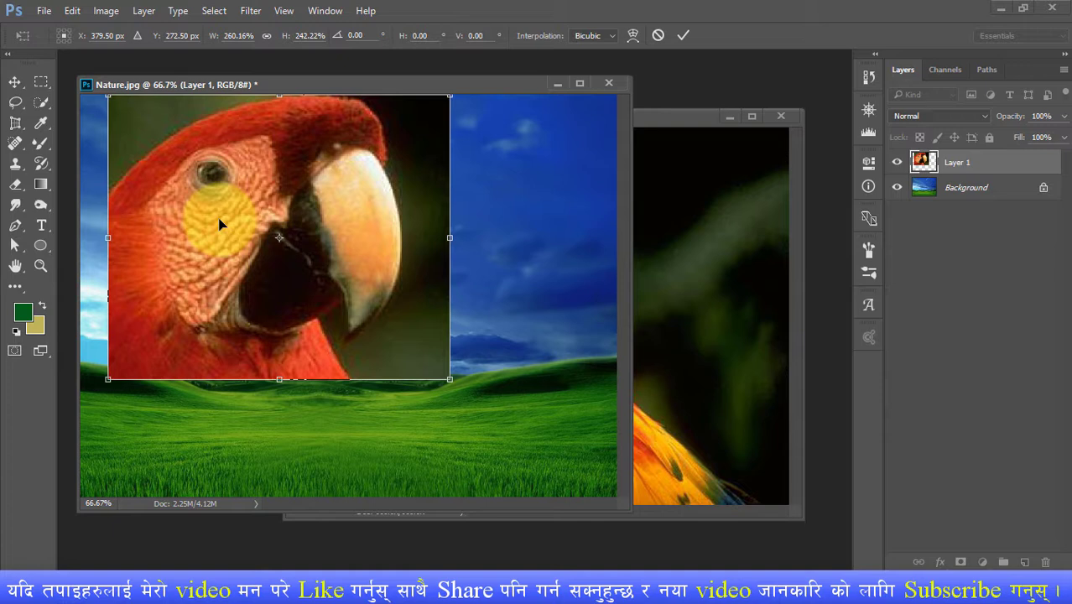
{"action": "key", "text": "Return"}
Move the enlarged head right, then undo the move and resize, leaving only Background
{"action": "left_click_drag", "start_coordinate": [223, 252], "coordinate": [233, 247]}
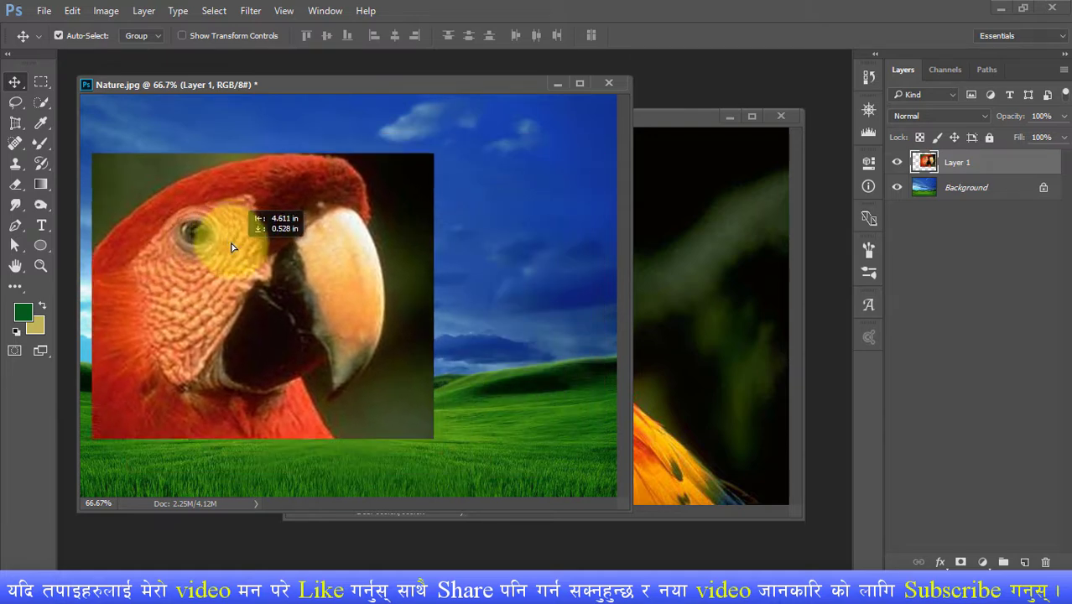
{"action": "mouse_move", "coordinate": [233, 247]}
{"action": "left_mouse_down"}
{"action": "mouse_move", "coordinate": [422, 282]}
{"action": "mouse_move", "coordinate": [283, 270]}
{"action": "mouse_move", "coordinate": [239, 220]}
{"action": "mouse_move", "coordinate": [305, 281]}
{"action": "mouse_move", "coordinate": [397, 241]}
{"action": "mouse_move", "coordinate": [249, 219]}
{"action": "left_mouse_up"}
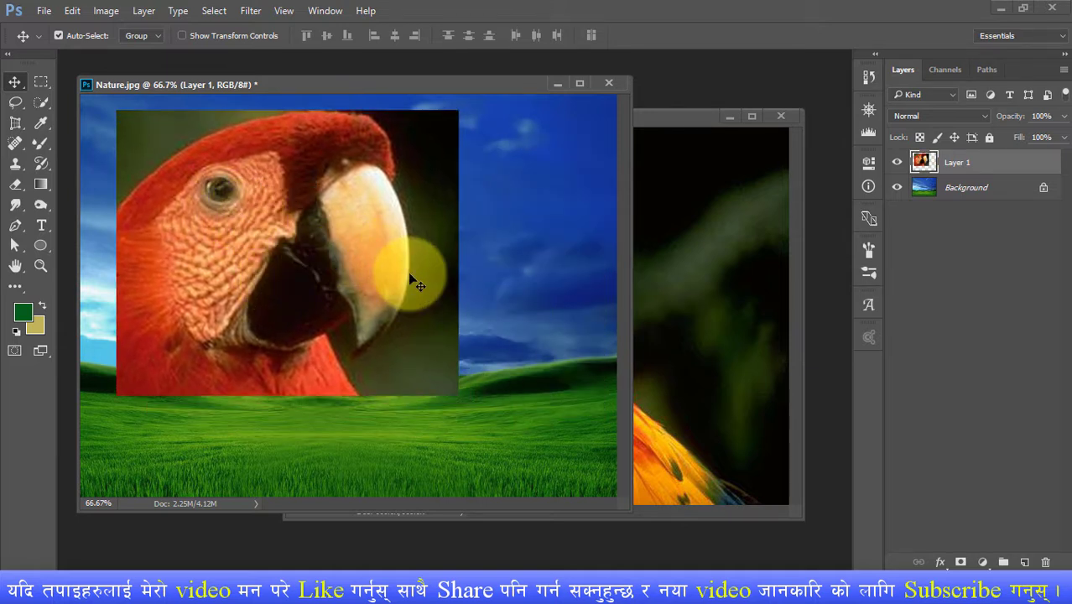
{"action": "key", "text": "ctrl"}
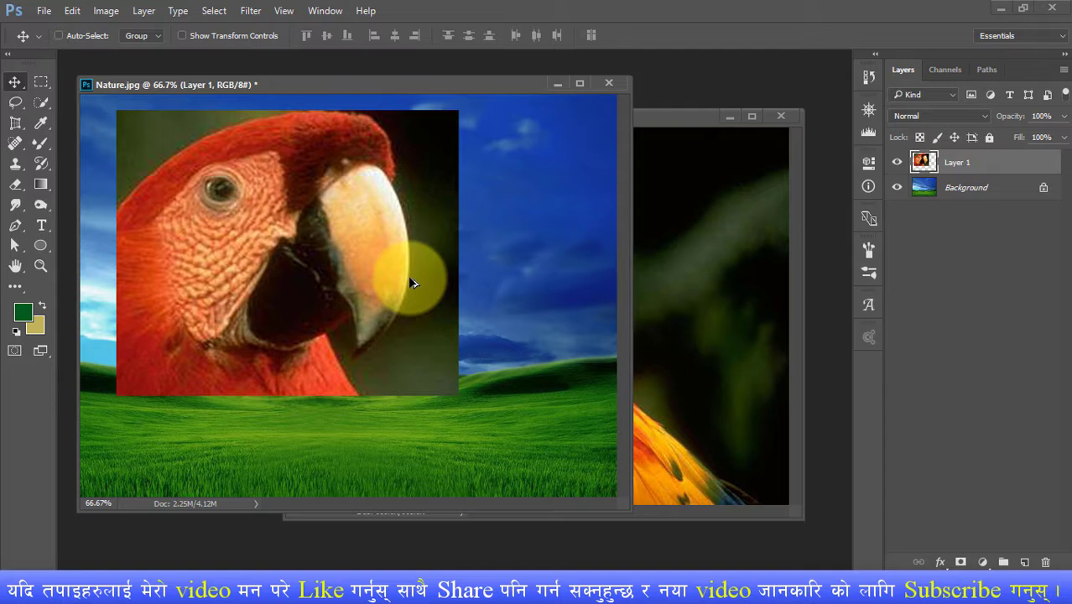
{"action": "key", "text": "ctrl+alt+z"}
{"action": "key", "text": "ctrl+alt+z"}
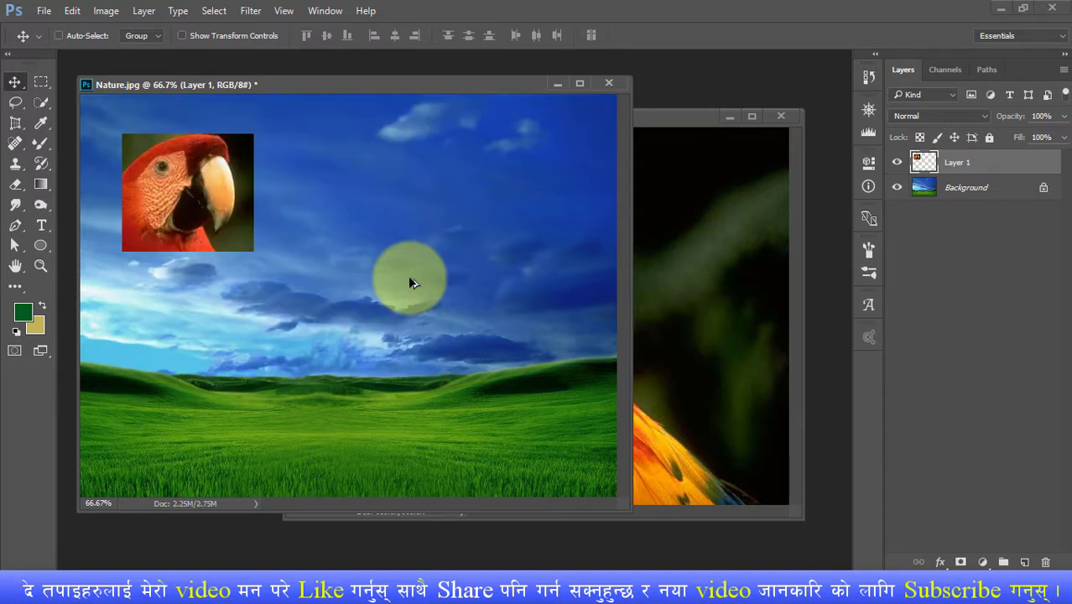
{"action": "key", "text": "ctrl+alt+z"}
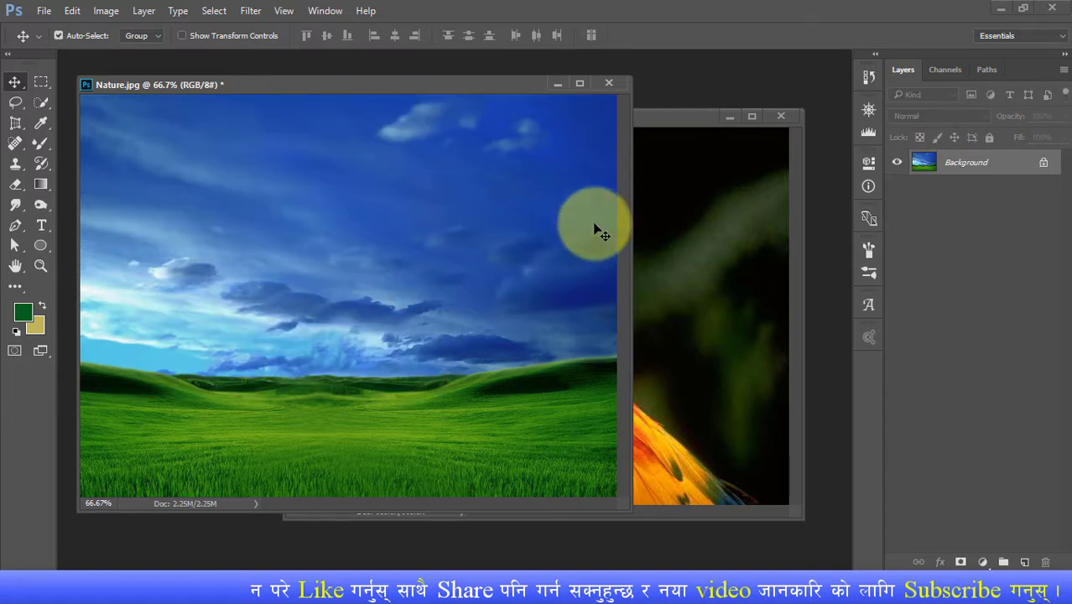
{"action": "left_click", "coordinate": [687, 118]}
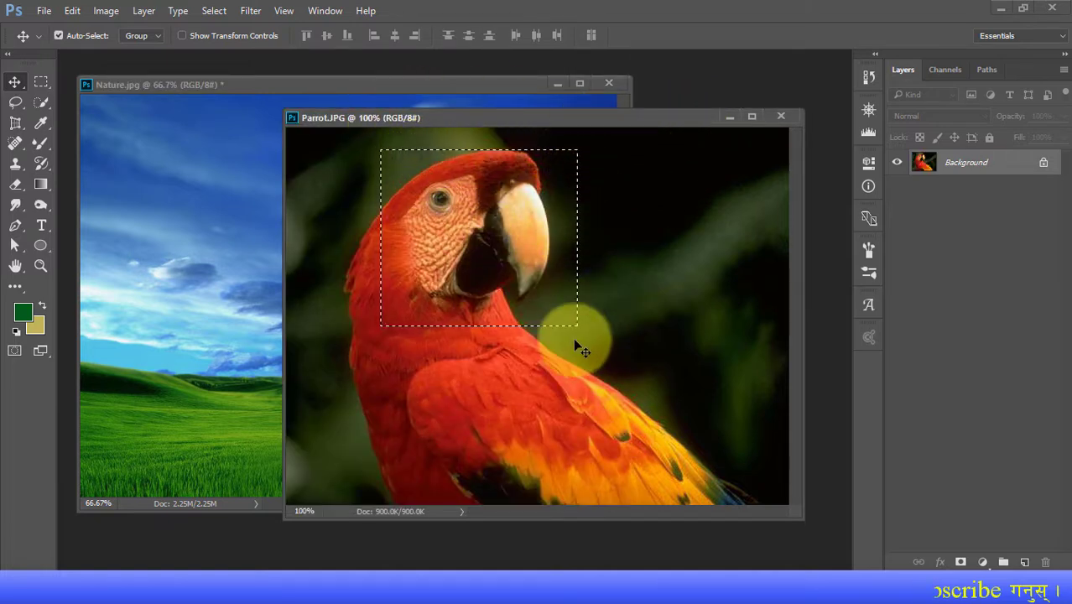
Clear the rectangular selection on Parrot.JPG using Select > Deselect
{"action": "key", "text": "ctrl"}
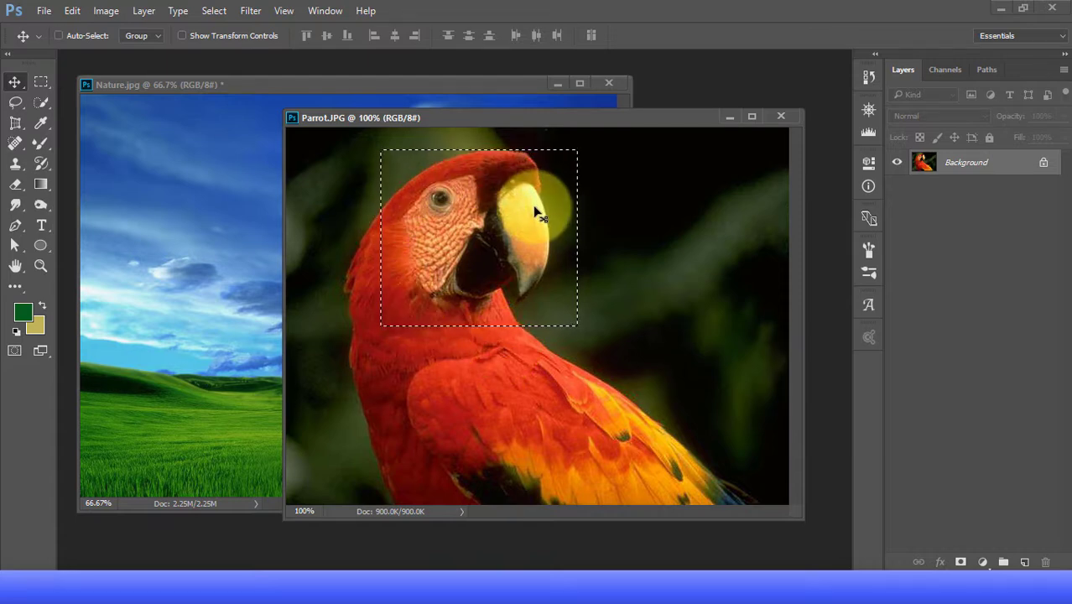
{"action": "key", "text": "ctrl+d"}
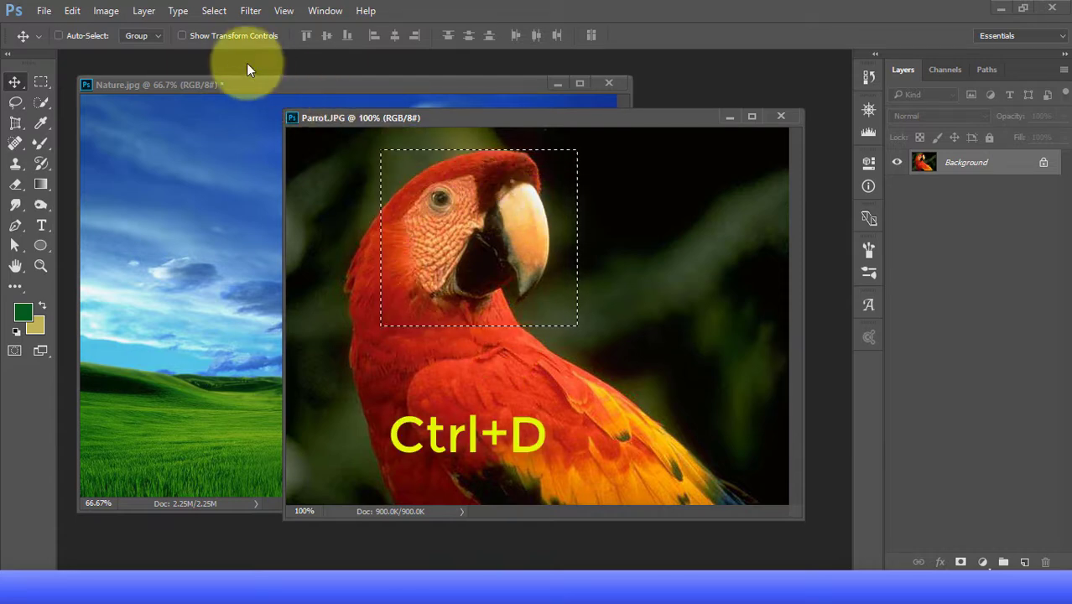
{"action": "left_click", "coordinate": [214, 10]}
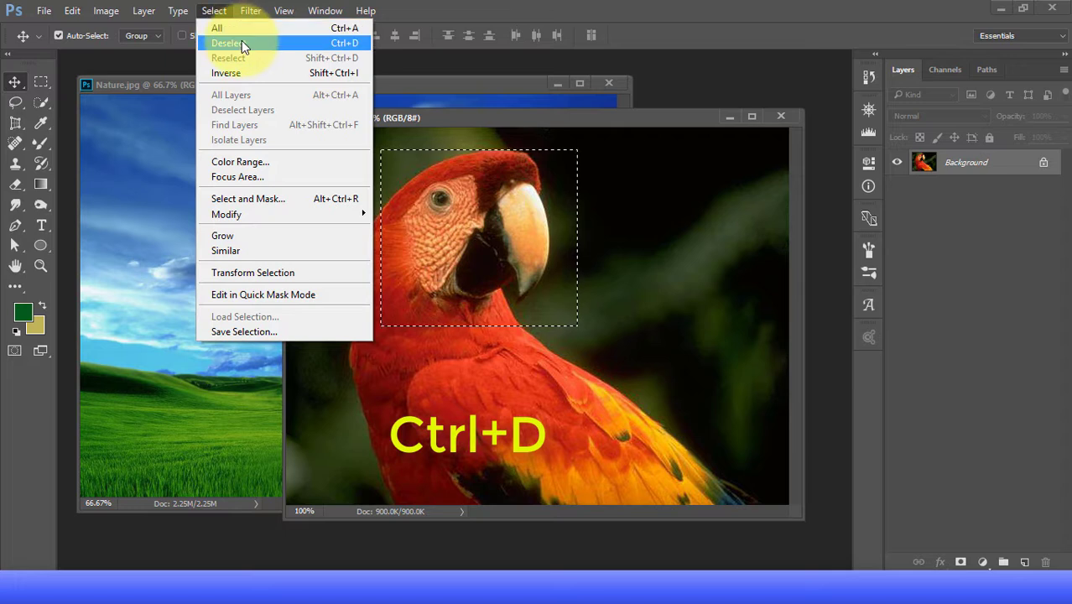
{"action": "left_click", "coordinate": [242, 43]}
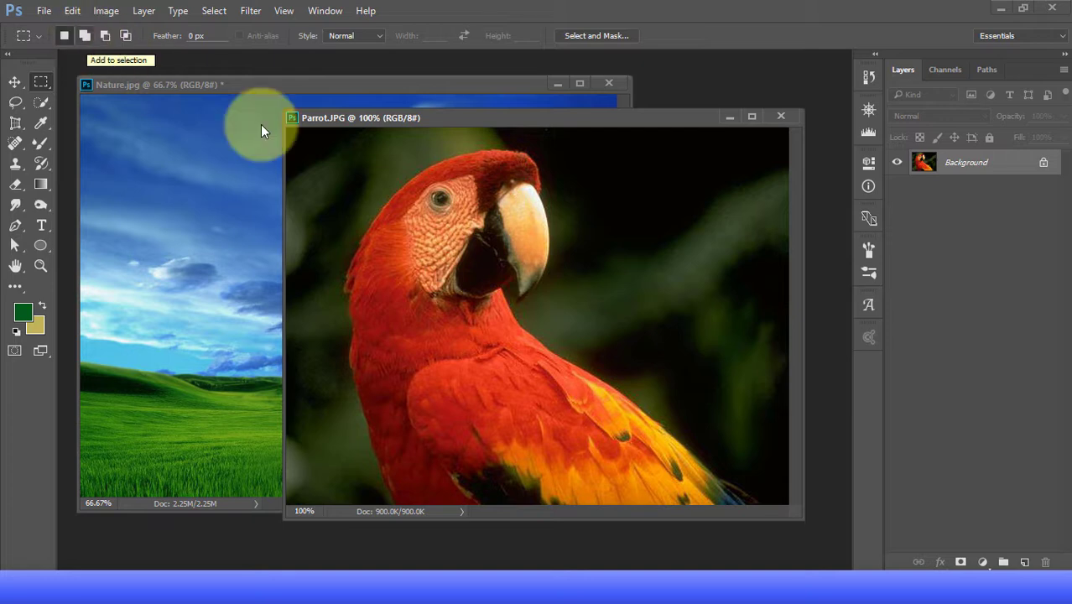
Draw a rectangle around the head, then add background, wing and beak rectangles to it
{"action": "left_click_drag", "start_coordinate": [340, 143], "coordinate": [558, 336]}
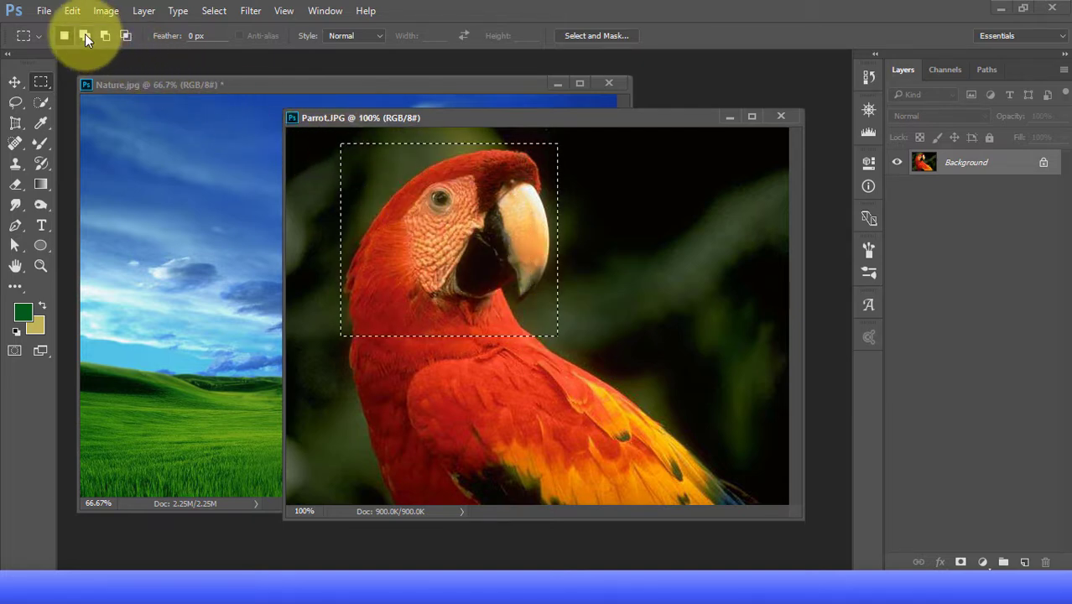
{"action": "left_click", "coordinate": [85, 34]}
{"action": "mouse_move", "coordinate": [597, 200]}
{"action": "left_mouse_down"}
{"action": "mouse_move", "coordinate": [652, 276]}
{"action": "mouse_move", "coordinate": [741, 359]}
{"action": "left_mouse_up"}
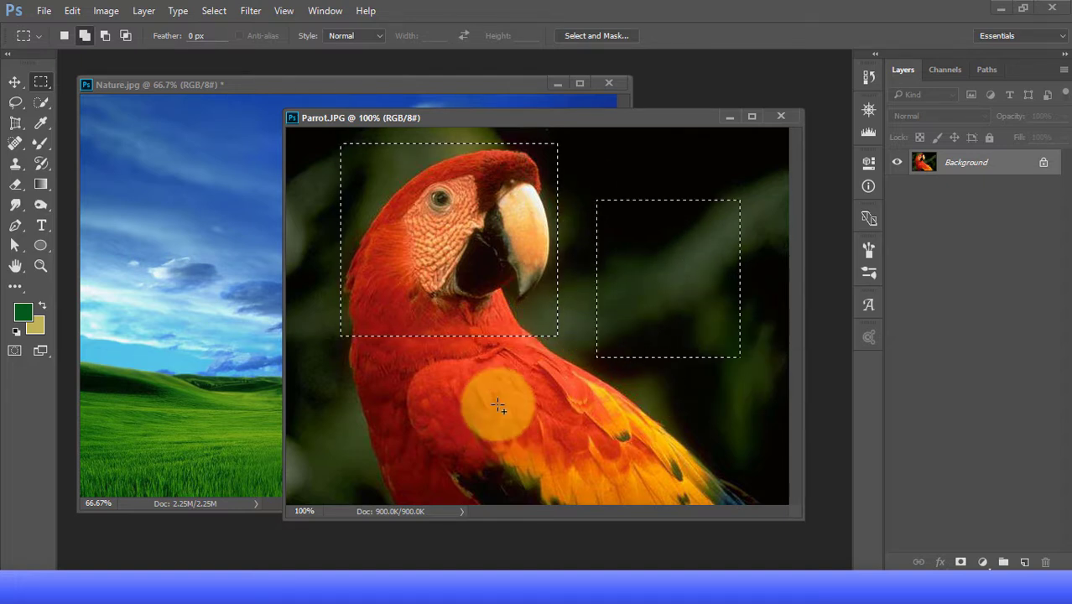
{"action": "left_click_drag", "start_coordinate": [491, 385], "coordinate": [598, 457]}
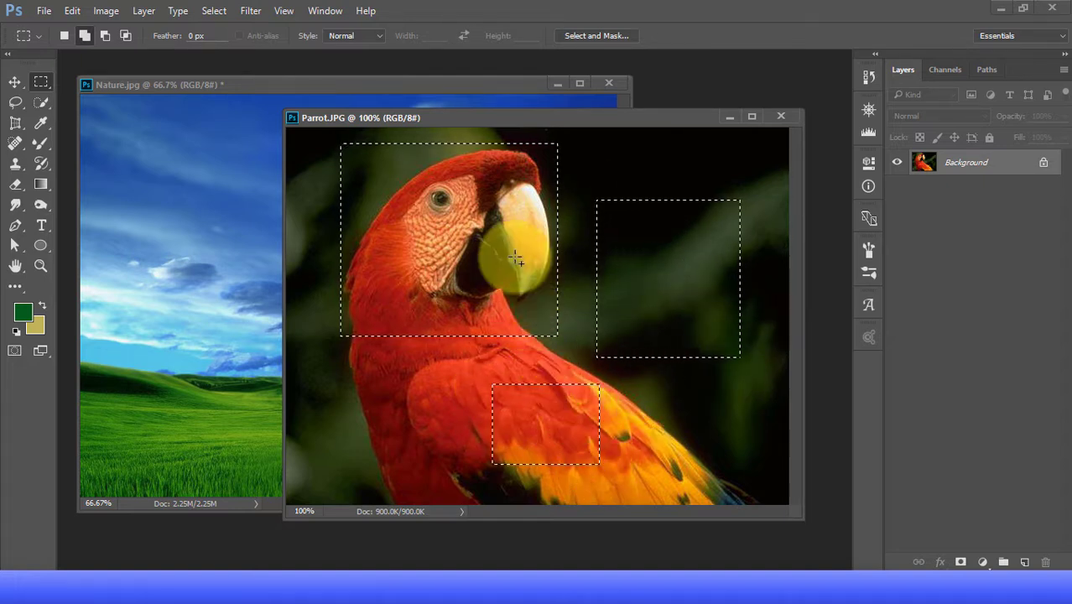
{"action": "mouse_move", "coordinate": [491, 175]}
{"action": "left_mouse_down"}
{"action": "mouse_move", "coordinate": [597, 311]}
{"action": "mouse_move", "coordinate": [634, 407]}
{"action": "mouse_move", "coordinate": [628, 420]}
{"action": "left_mouse_up"}
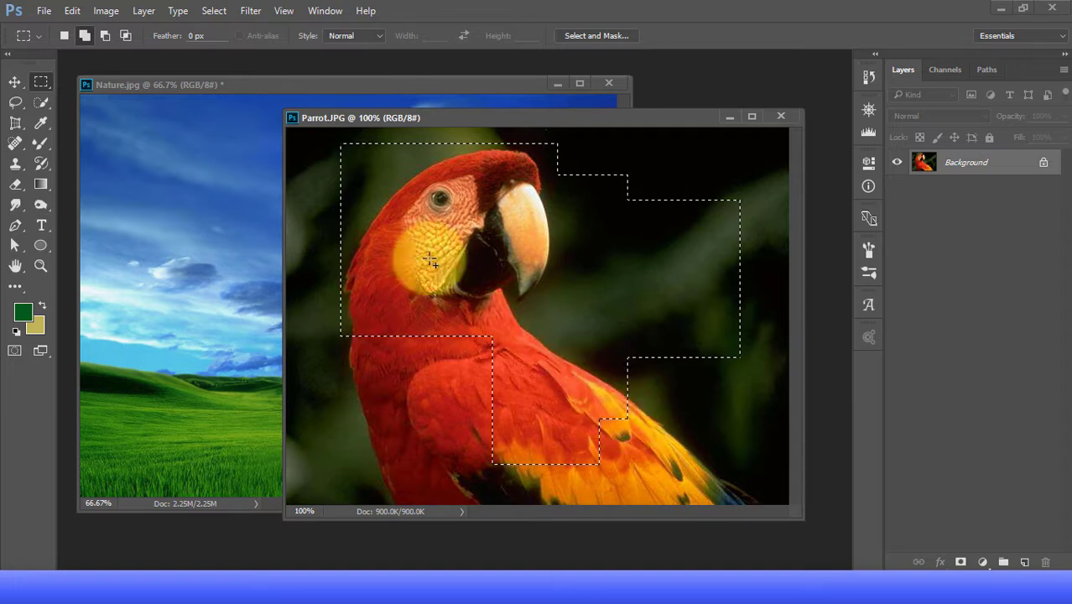
Subtract the right background and lower wing areas from the selection, then choose Intersect mode
{"action": "left_click", "coordinate": [111, 37]}
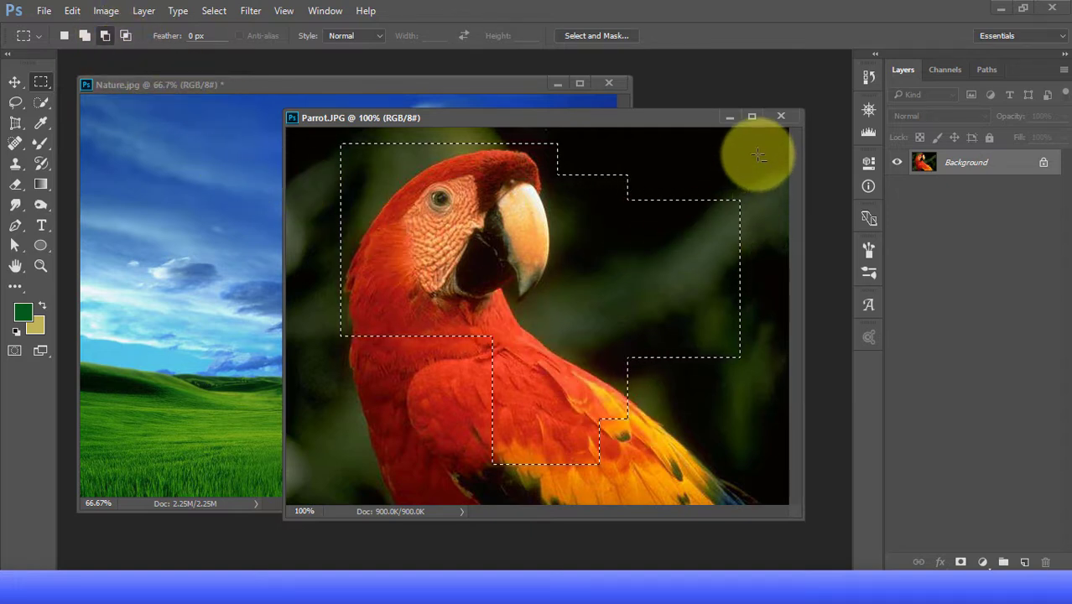
{"action": "left_click_drag", "start_coordinate": [760, 144], "coordinate": [525, 378]}
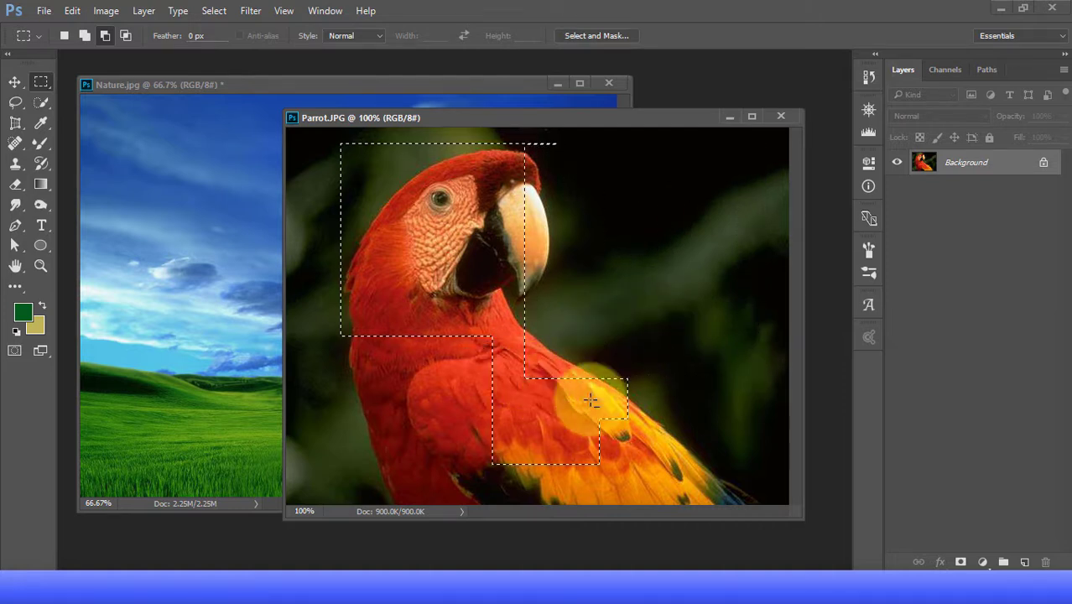
{"action": "left_click_drag", "start_coordinate": [693, 356], "coordinate": [414, 479]}
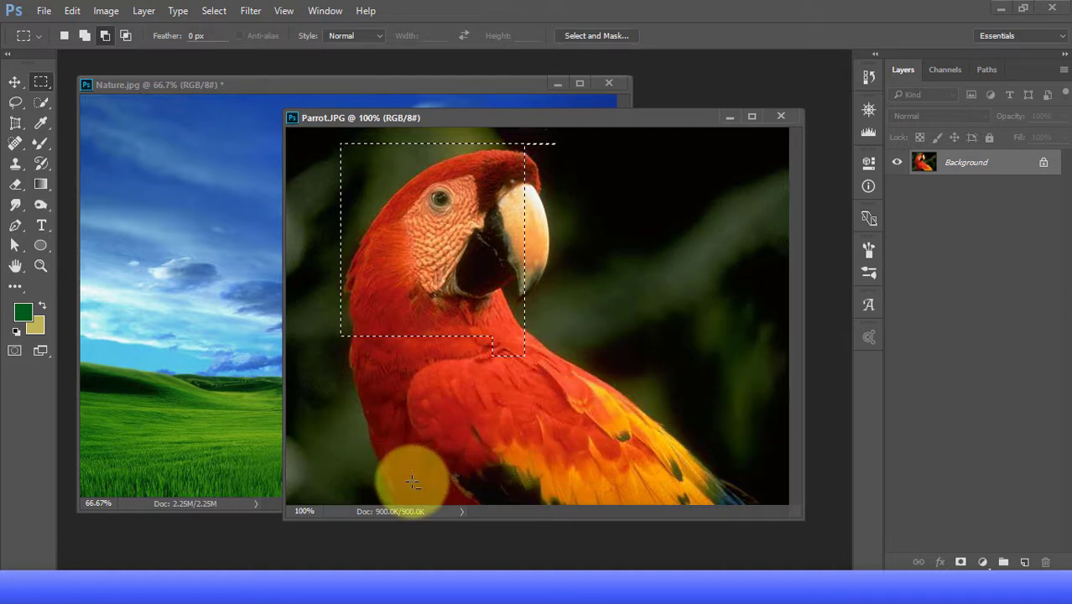
{"action": "left_click", "coordinate": [125, 36]}
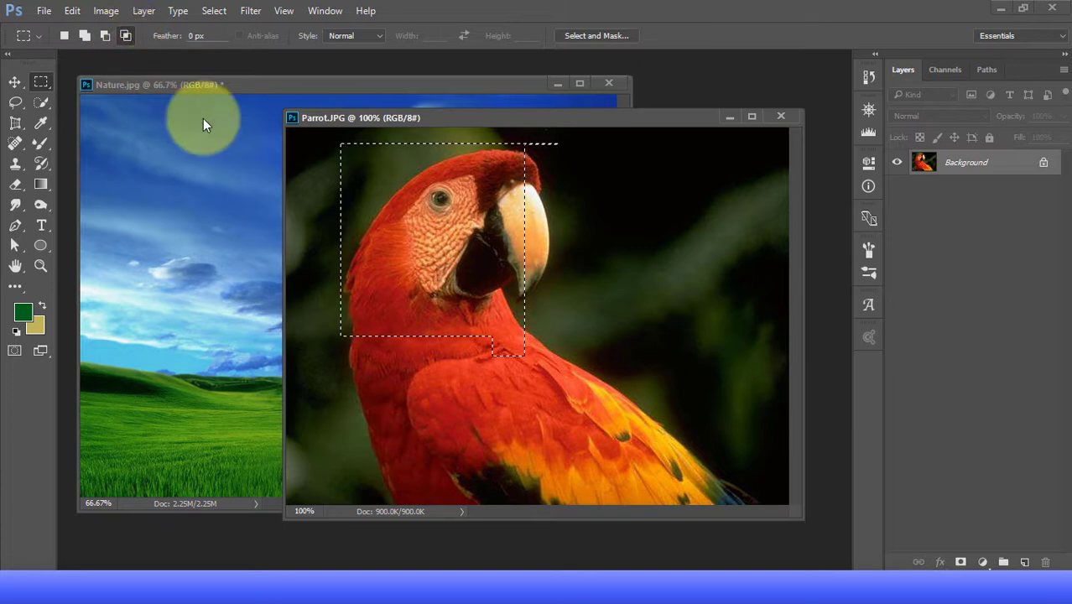
Intersect the selection with a rectangle over the eye and beak, leaving a small face area
{"action": "left_click_drag", "start_coordinate": [404, 140], "coordinate": [482, 237]}
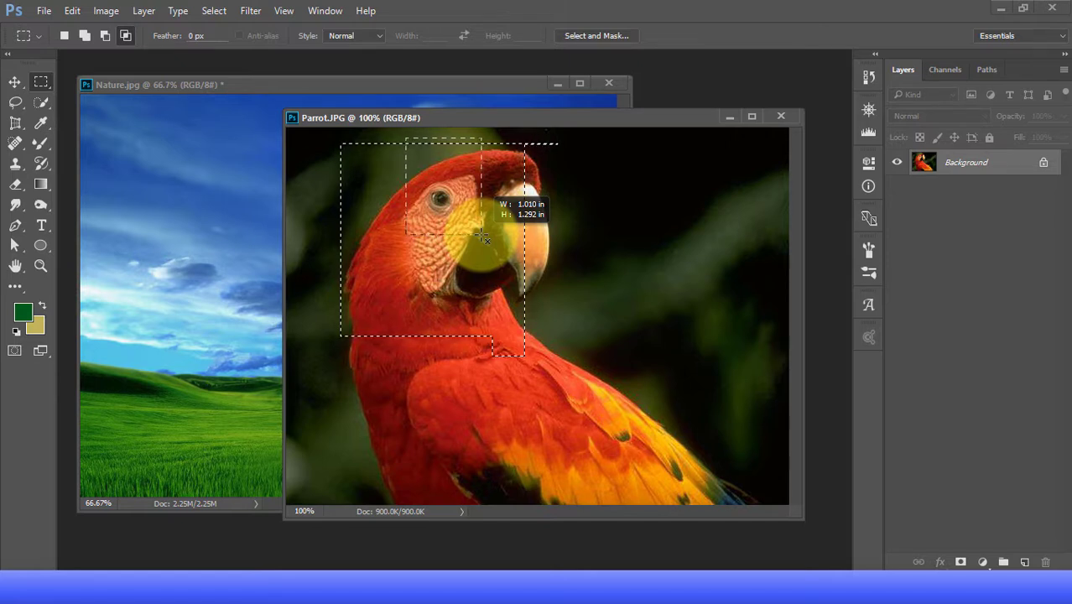
{"action": "left_click_drag", "start_coordinate": [482, 237], "coordinate": [482, 236]}
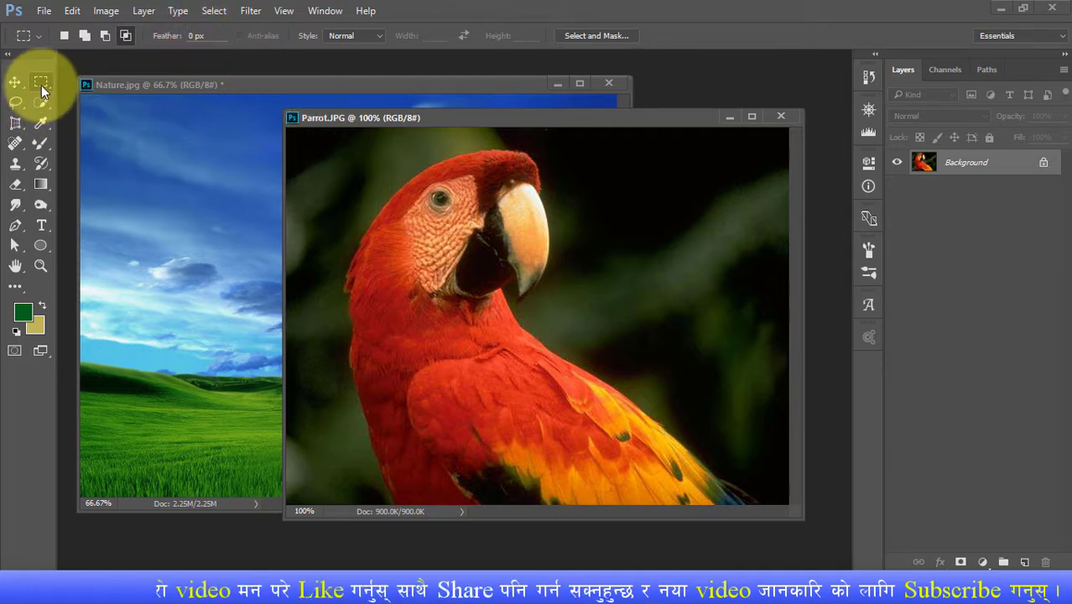
Marquee a fresh hard-edged rectangle around the parrot head and copy it into Nature.jpg's upper-left sky
{"action": "left_click", "coordinate": [65, 35]}
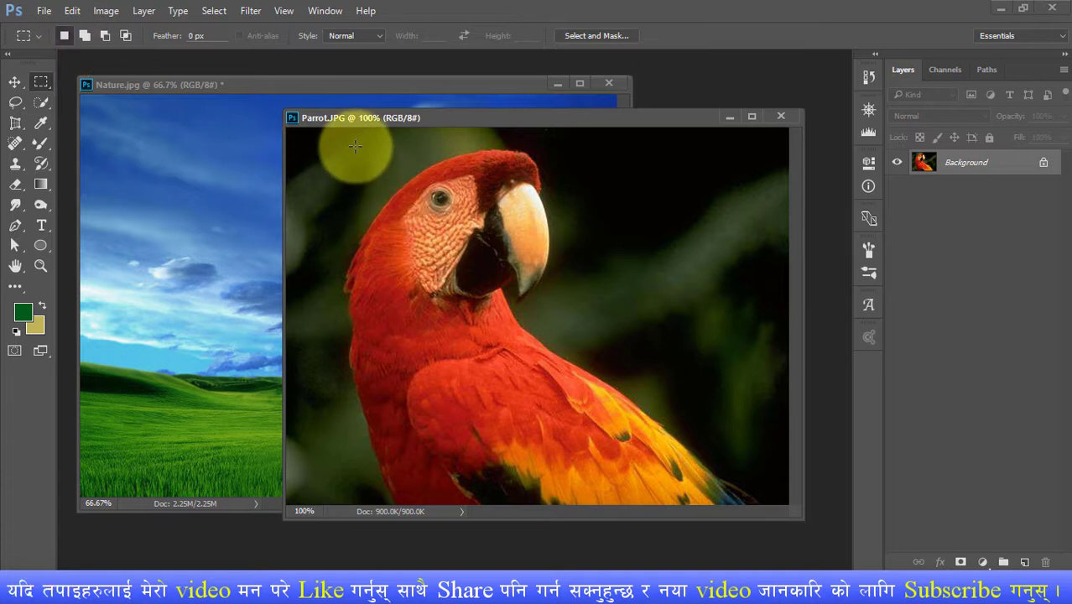
{"action": "left_click_drag", "start_coordinate": [354, 148], "coordinate": [568, 361]}
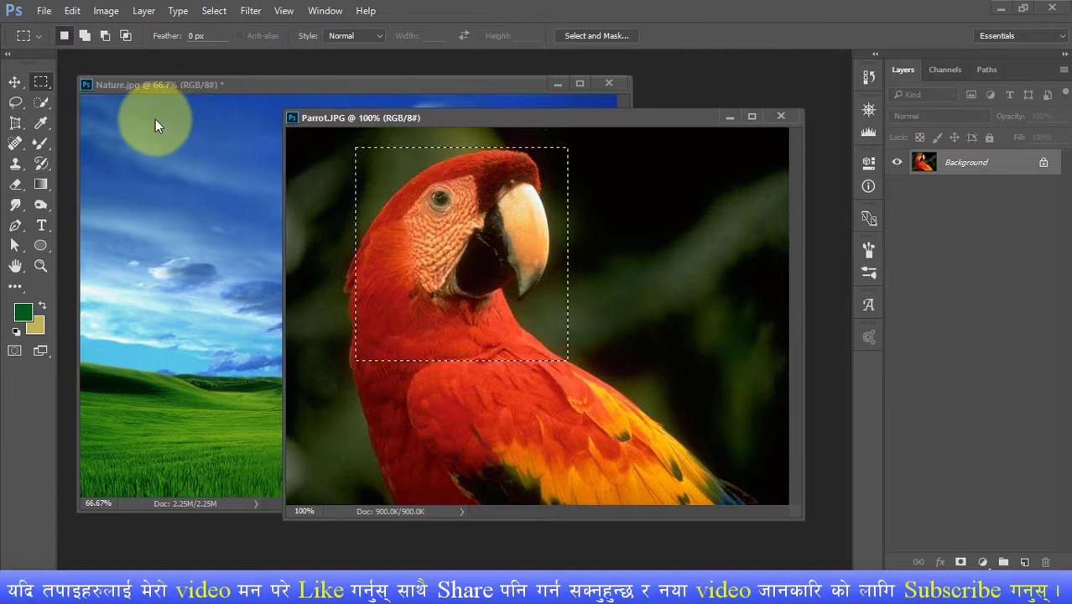
{"action": "left_click", "coordinate": [14, 82]}
{"action": "left_click_drag", "start_coordinate": [403, 210], "coordinate": [209, 202]}
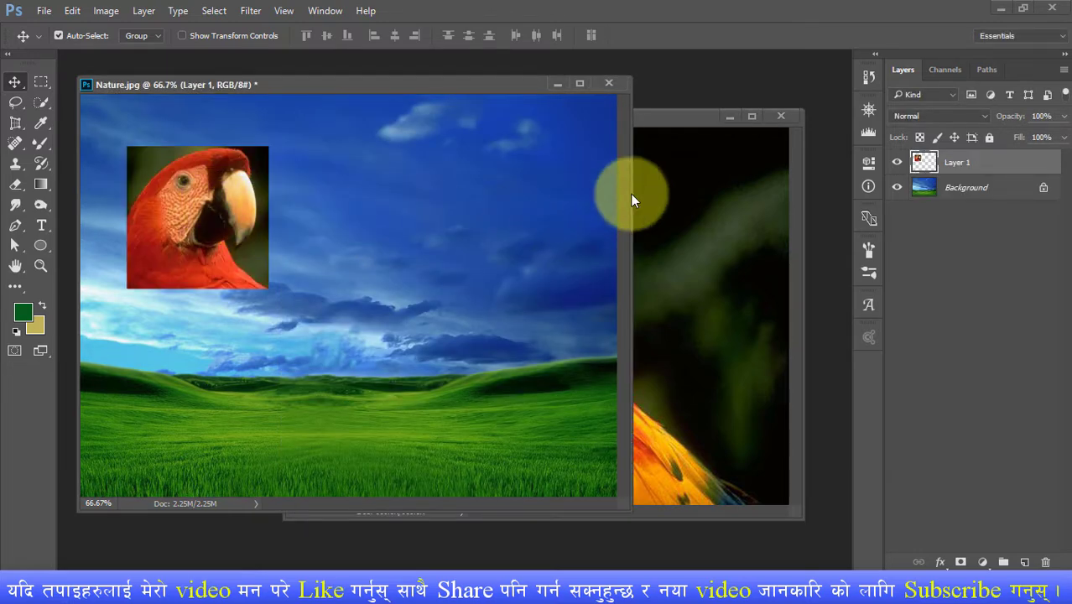
{"action": "left_click", "coordinate": [693, 124]}
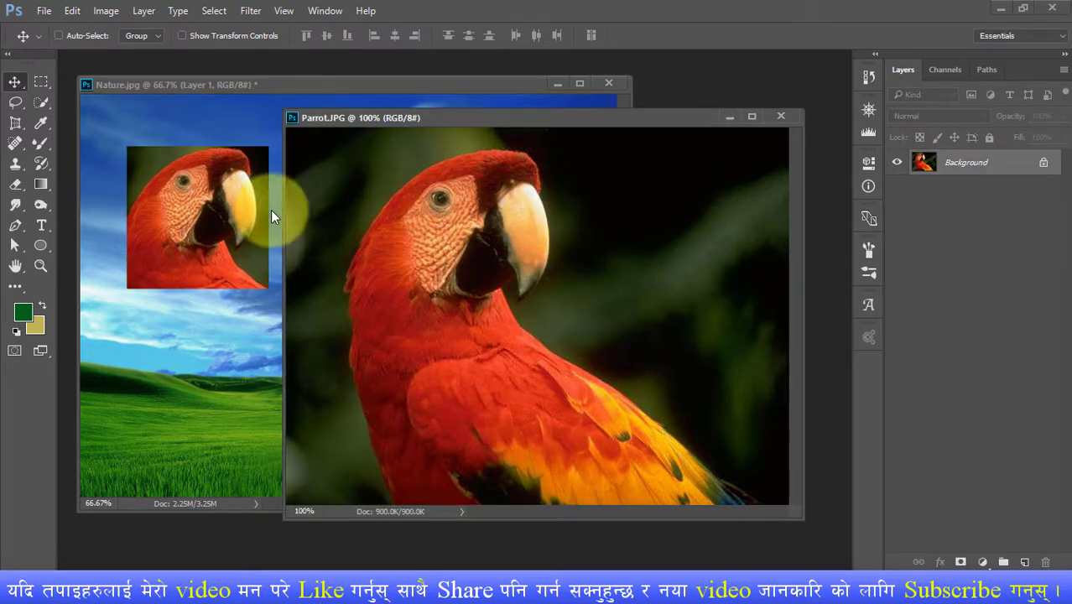
{"action": "left_click", "coordinate": [40, 81]}
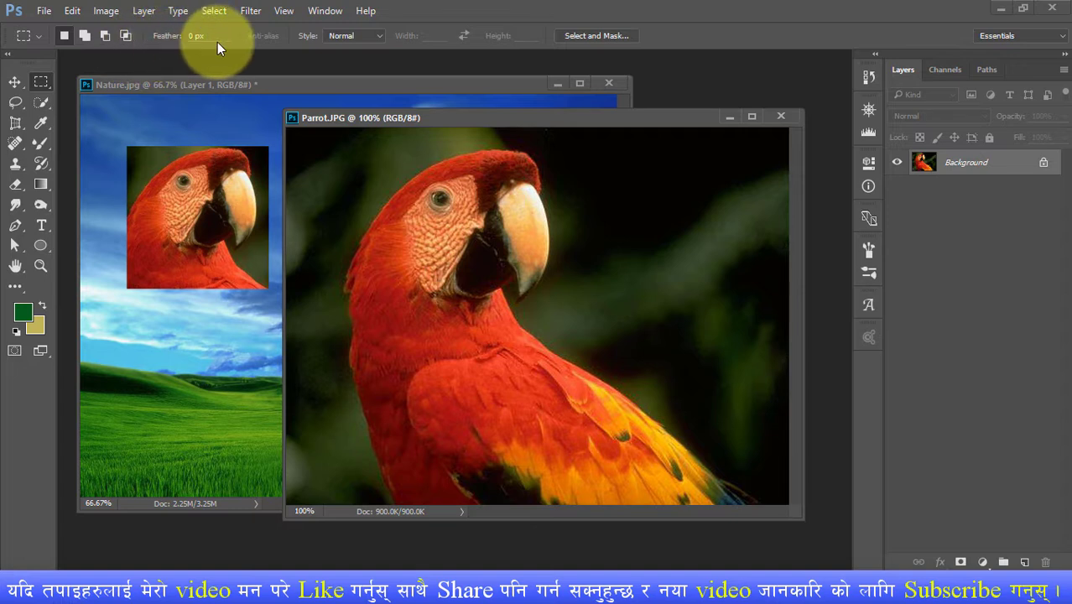
Set feather to 10 px, marquee the parrot head, and place the soft copy beside Layer 1
{"action": "left_click", "coordinate": [214, 36]}
{"action": "type", "text": "1"}
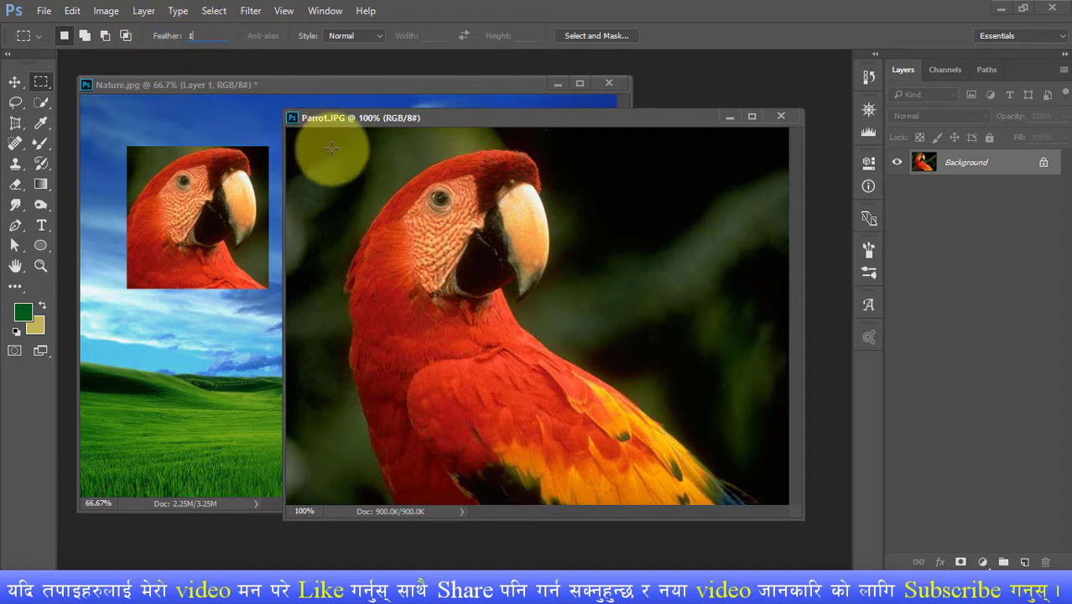
{"action": "type", "text": "0"}
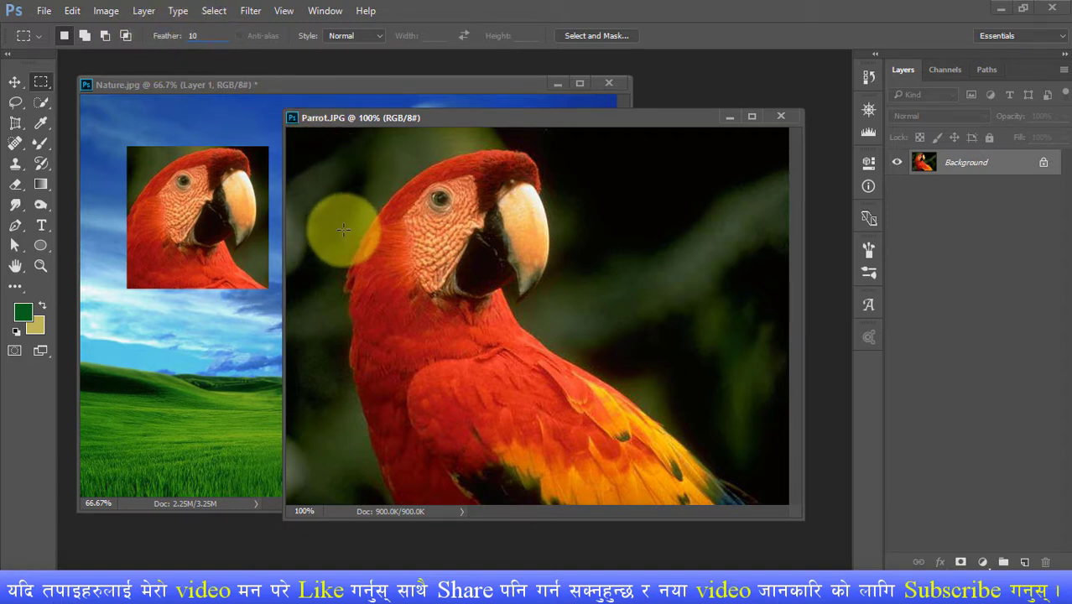
{"action": "left_click", "coordinate": [190, 35]}
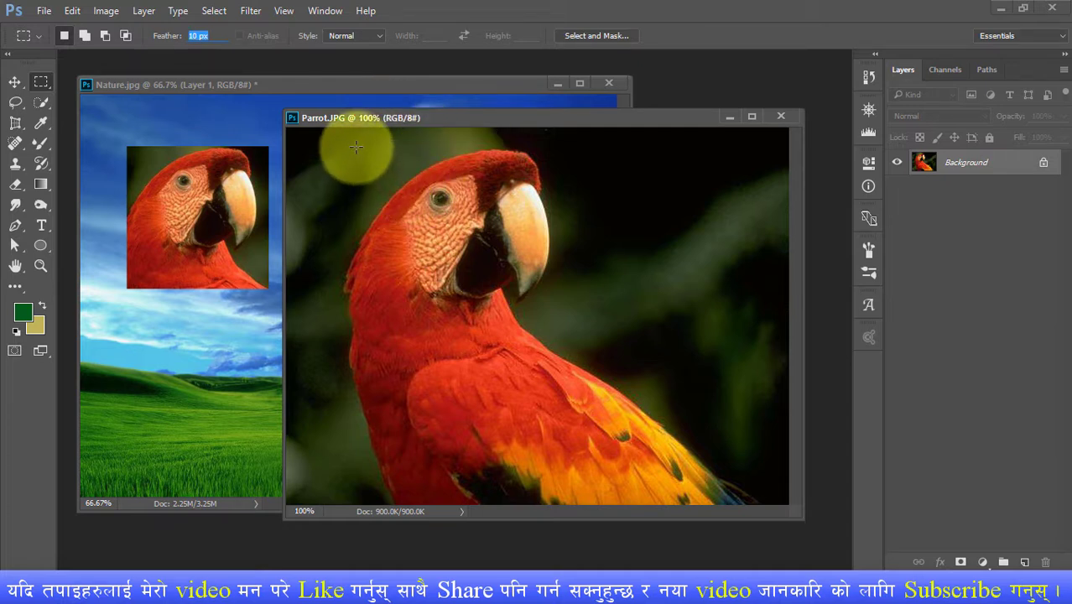
{"action": "left_click_drag", "start_coordinate": [356, 147], "coordinate": [570, 361]}
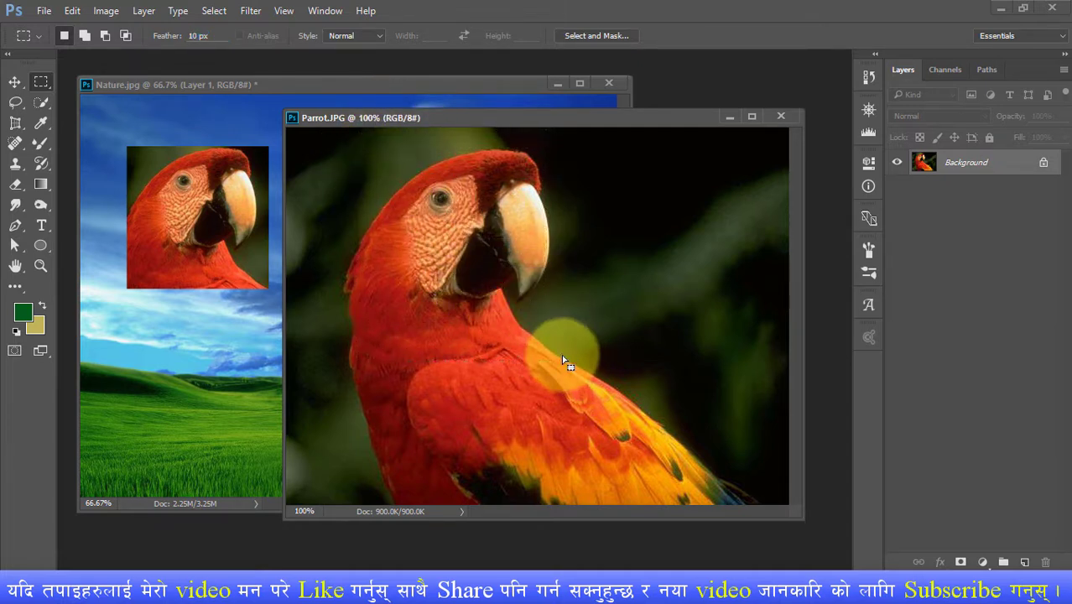
{"action": "left_click", "coordinate": [14, 82]}
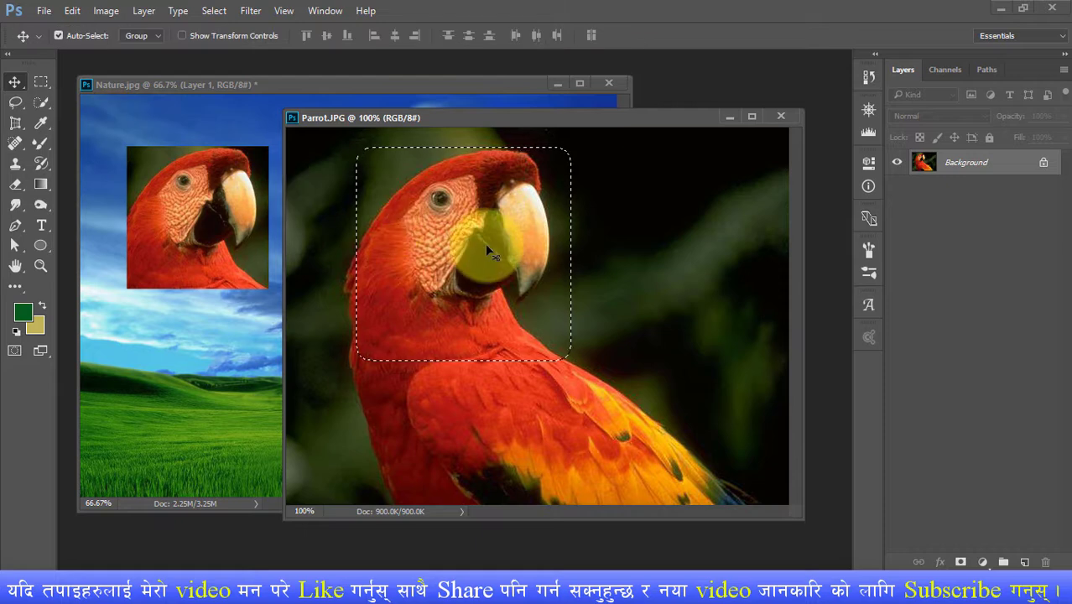
{"action": "mouse_move", "coordinate": [484, 243]}
{"action": "left_mouse_down"}
{"action": "mouse_move", "coordinate": [210, 340]}
{"action": "mouse_move", "coordinate": [374, 226]}
{"action": "left_mouse_up"}
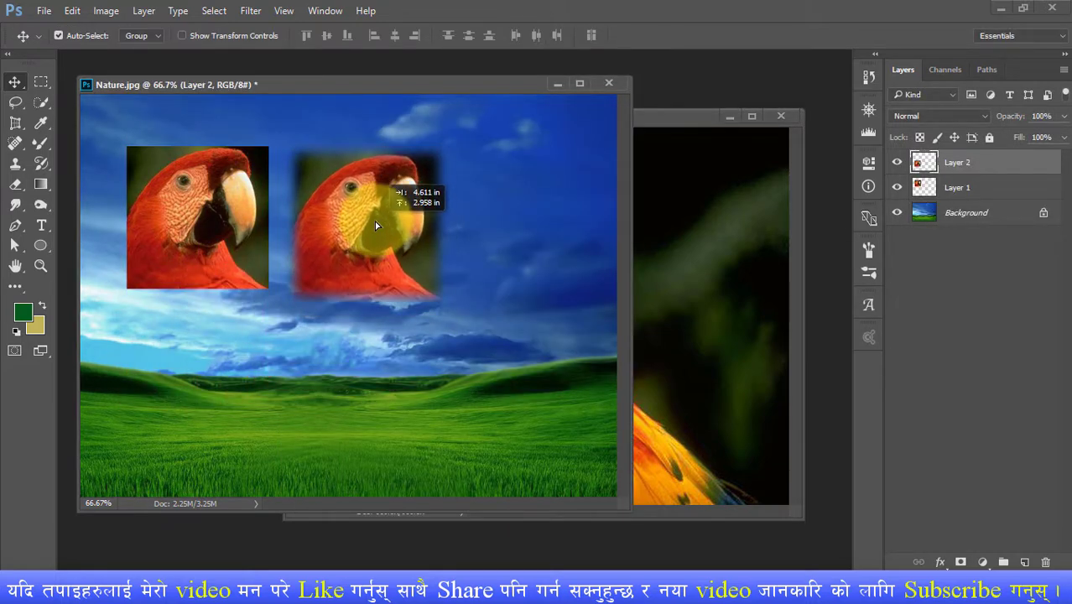
{"action": "left_click_drag", "start_coordinate": [374, 226], "coordinate": [374, 226]}
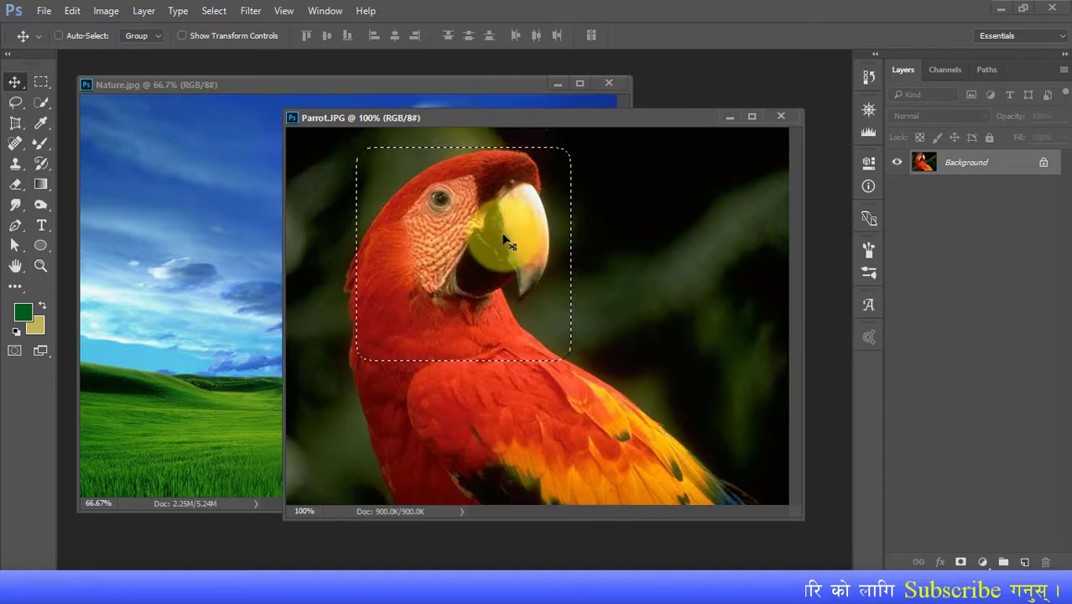
Select the parrot's head with a circular Elliptical Marquee feathered 15 px
{"action": "key", "text": "ctrl+d"}
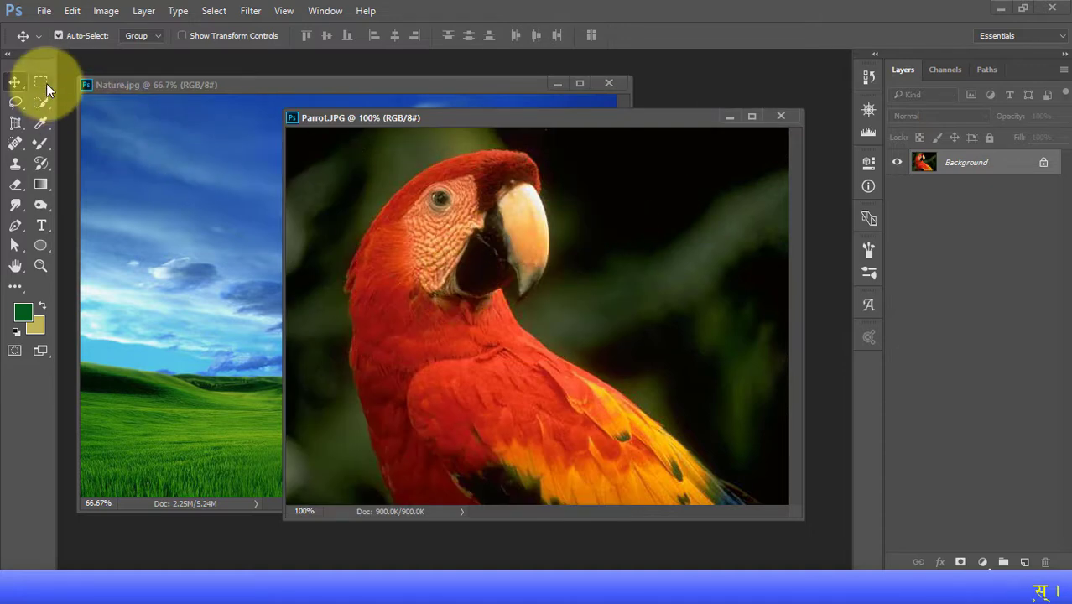
{"action": "left_click", "coordinate": [46, 83]}
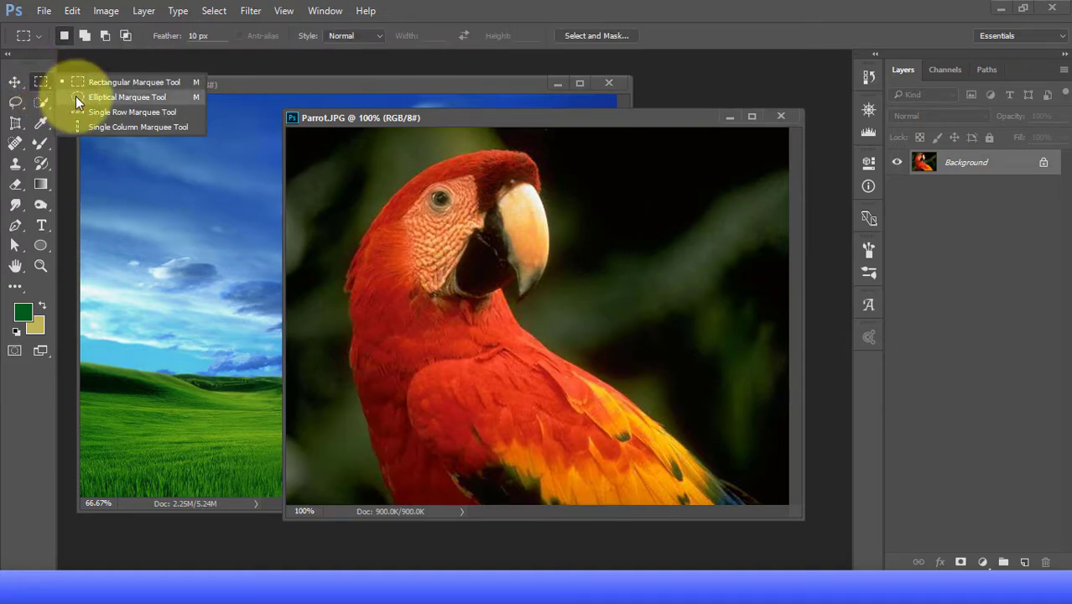
{"action": "left_click", "coordinate": [77, 98]}
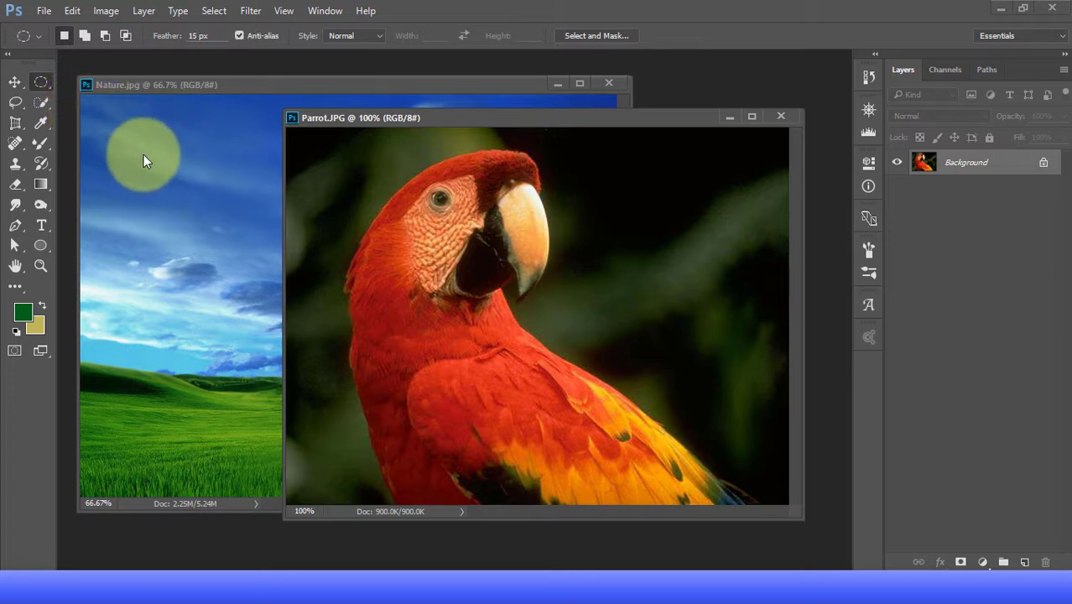
{"action": "mouse_move", "coordinate": [364, 141]}
{"action": "left_mouse_down"}
{"action": "mouse_move", "coordinate": [555, 228]}
{"action": "mouse_move", "coordinate": [548, 347]}
{"action": "mouse_move", "coordinate": [630, 385]}
{"action": "left_mouse_up"}
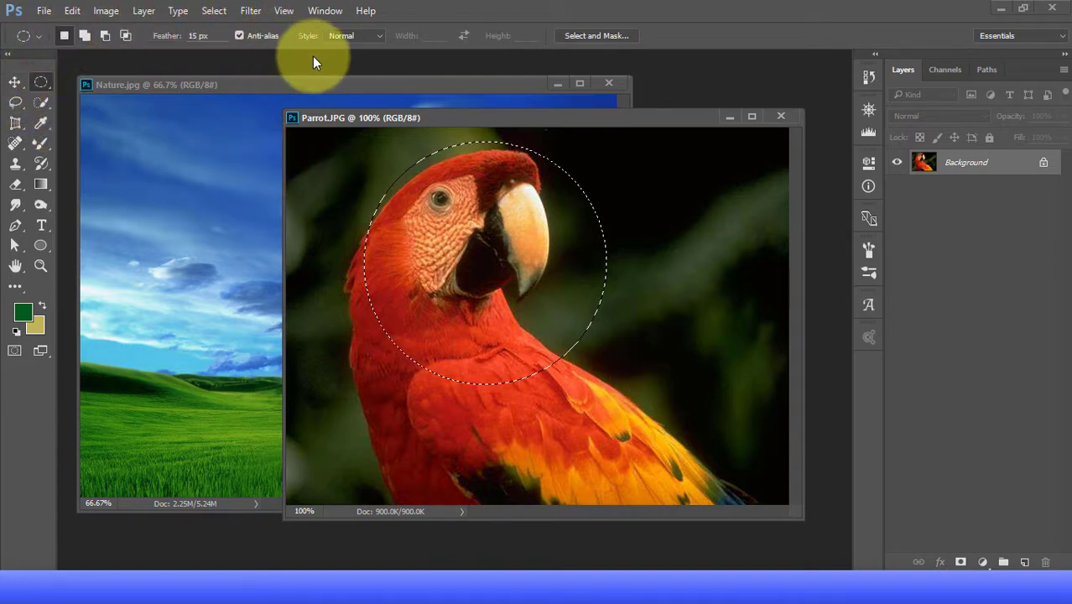
Drag the feathered head into Nature.jpg, compare placements, then undo the placement
{"action": "left_click", "coordinate": [16, 84]}
{"action": "mouse_move", "coordinate": [394, 196]}
{"action": "left_mouse_down"}
{"action": "mouse_move", "coordinate": [159, 184]}
{"action": "mouse_move", "coordinate": [341, 234]}
{"action": "mouse_move", "coordinate": [340, 275]}
{"action": "left_mouse_up"}
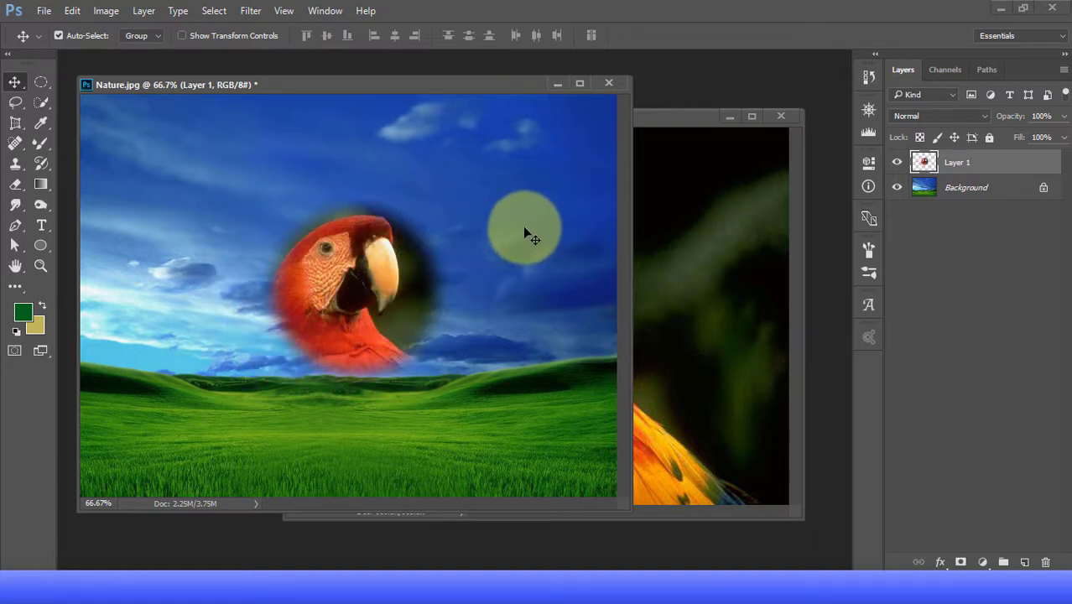
{"action": "key", "text": "ctrl"}
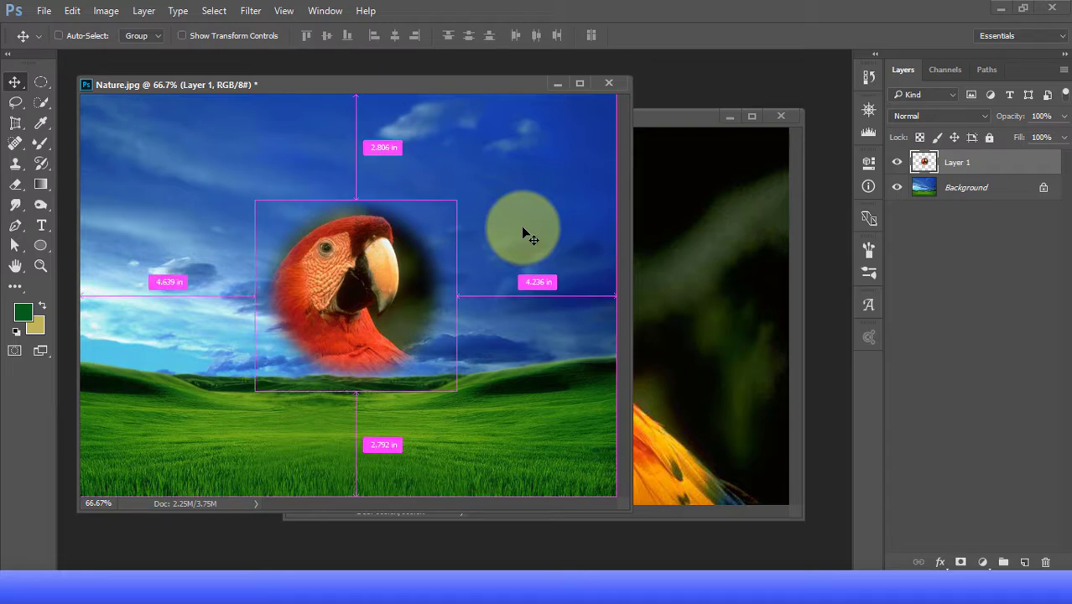
{"action": "key", "text": "ctrl+z"}
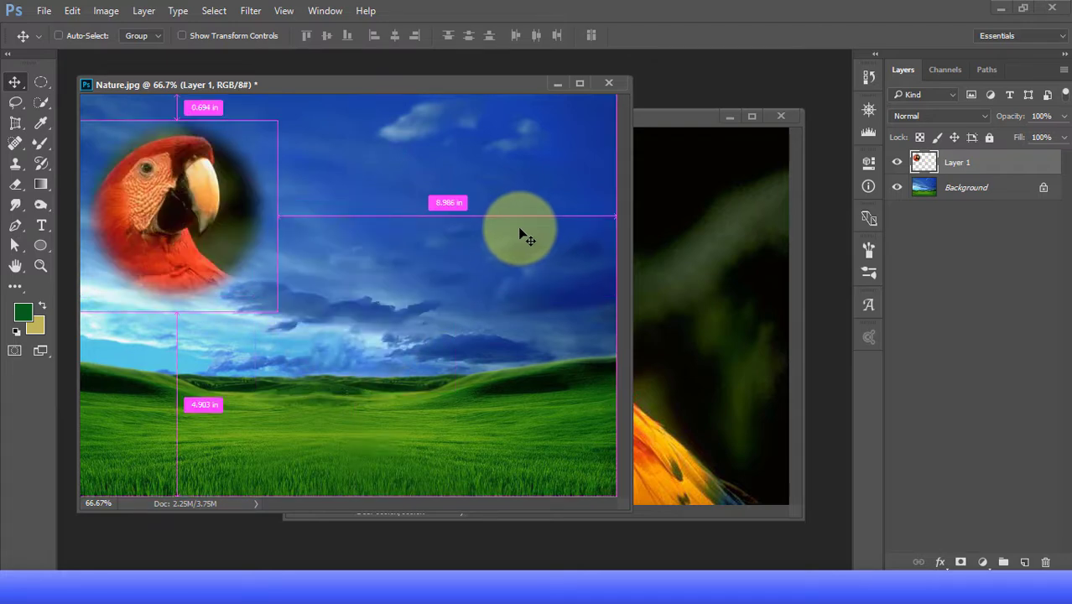
{"action": "key", "text": "ctrl+z"}
{"action": "key", "text": "ctrl+z"}
{"action": "key", "text": "ctrl+z"}
{"action": "key", "text": "ctrl+z"}
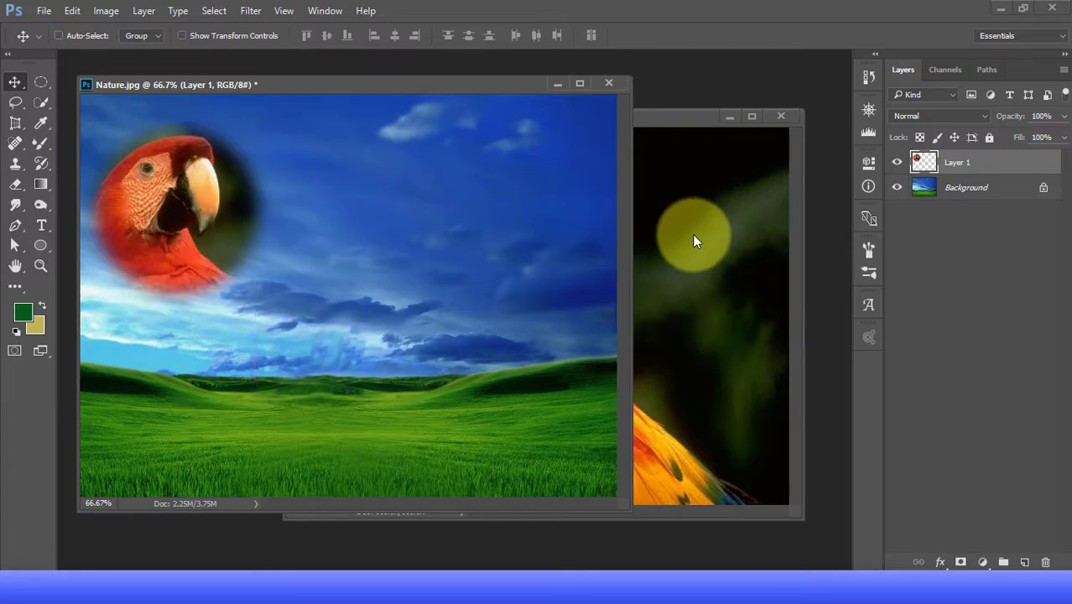
{"action": "key", "text": "ctrl+z"}
{"action": "left_click", "coordinate": [724, 231]}
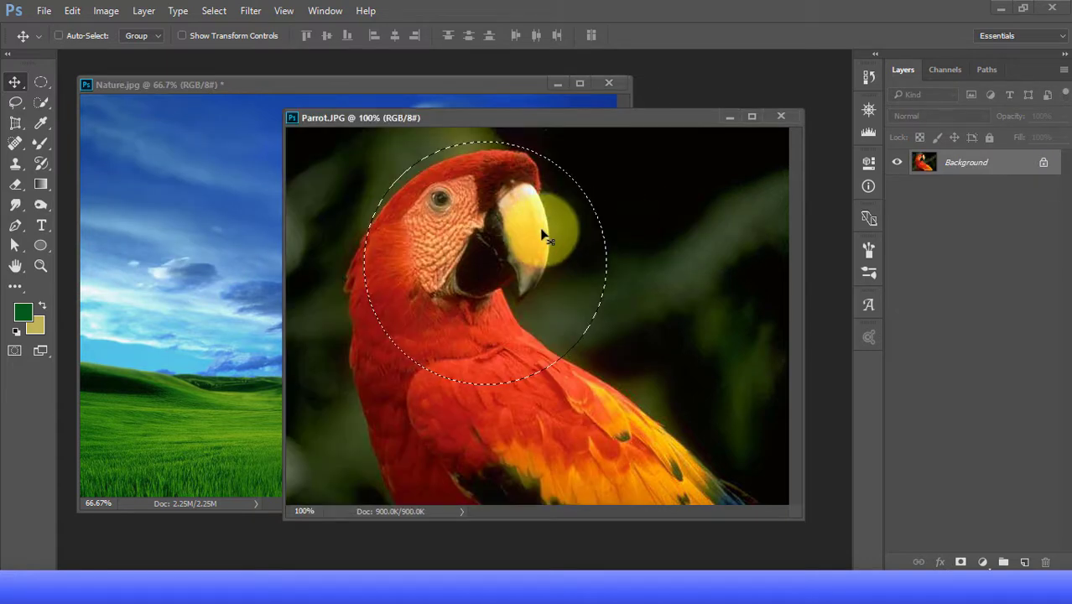
Select a single one-pixel row across the parrot's beak with the Single Row Marquee
{"action": "key", "text": "ctrl+d"}
{"action": "left_click", "coordinate": [40, 82]}
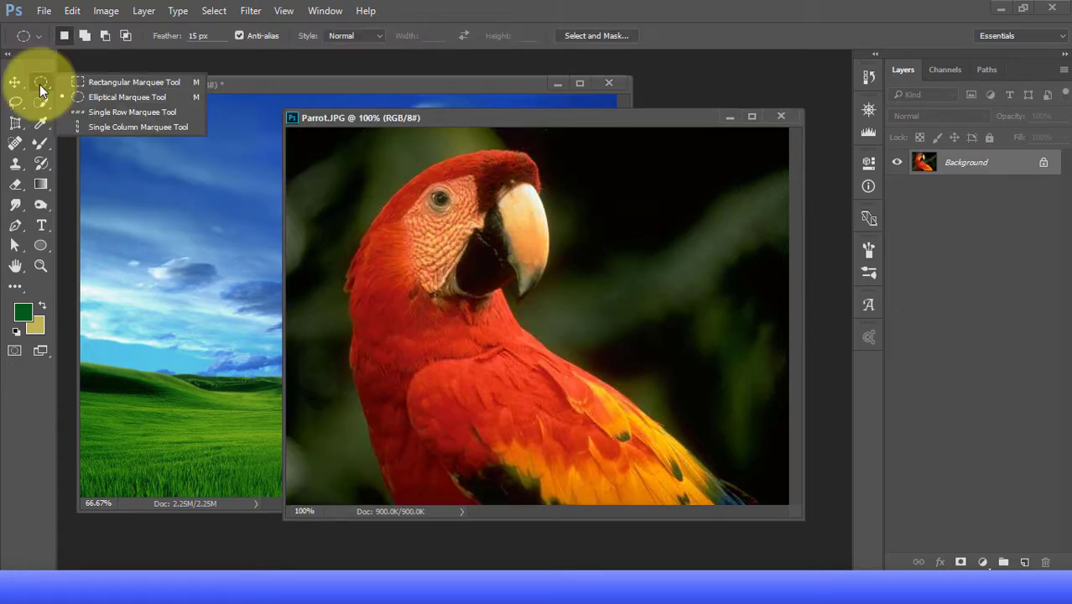
{"action": "left_click", "coordinate": [130, 113]}
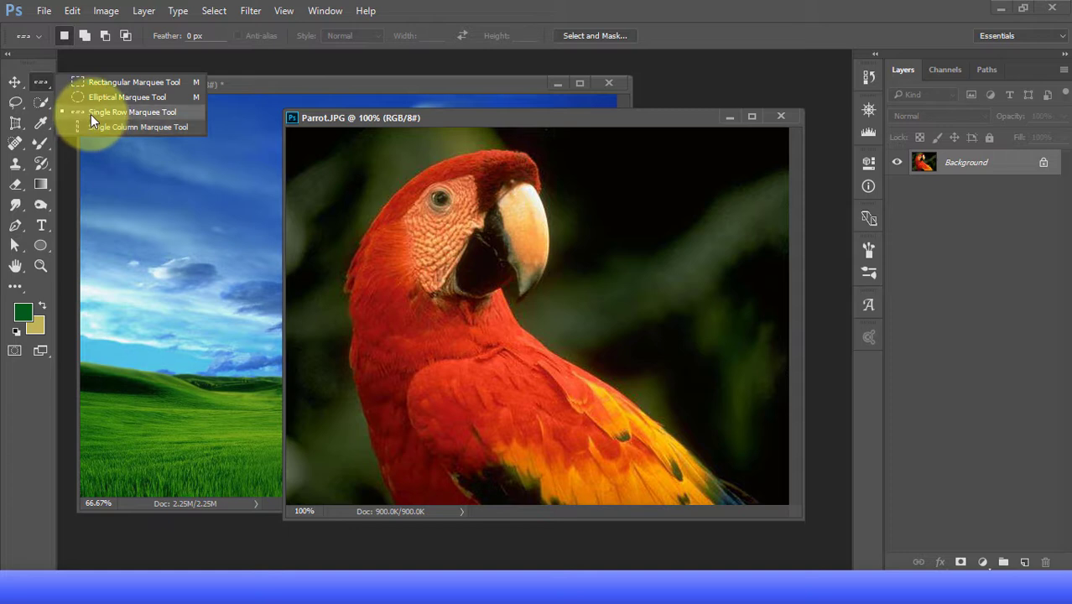
{"action": "left_click", "coordinate": [93, 113]}
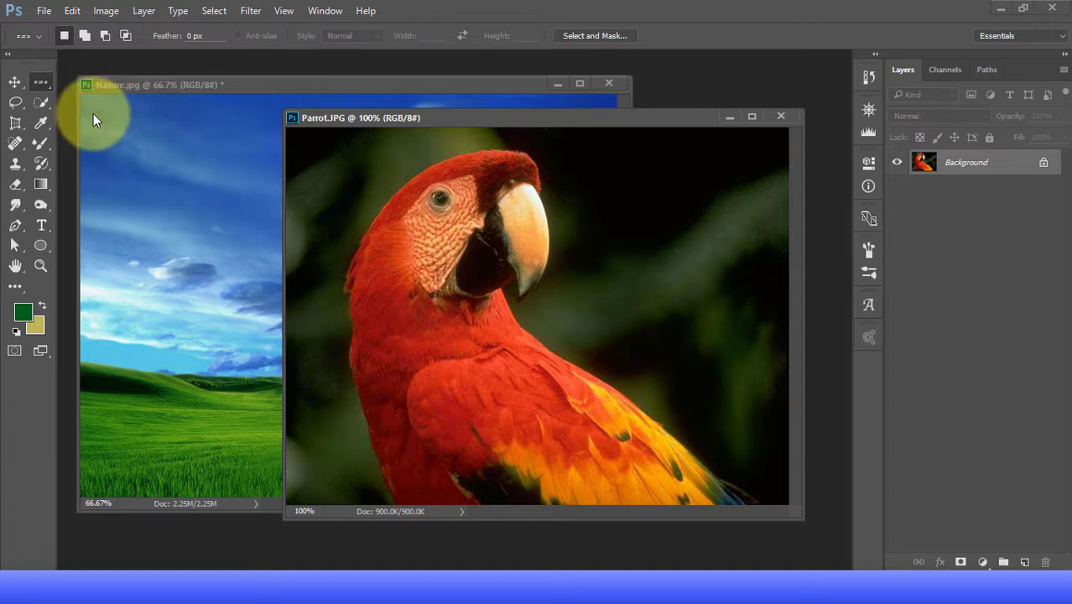
{"action": "left_click", "coordinate": [346, 246]}
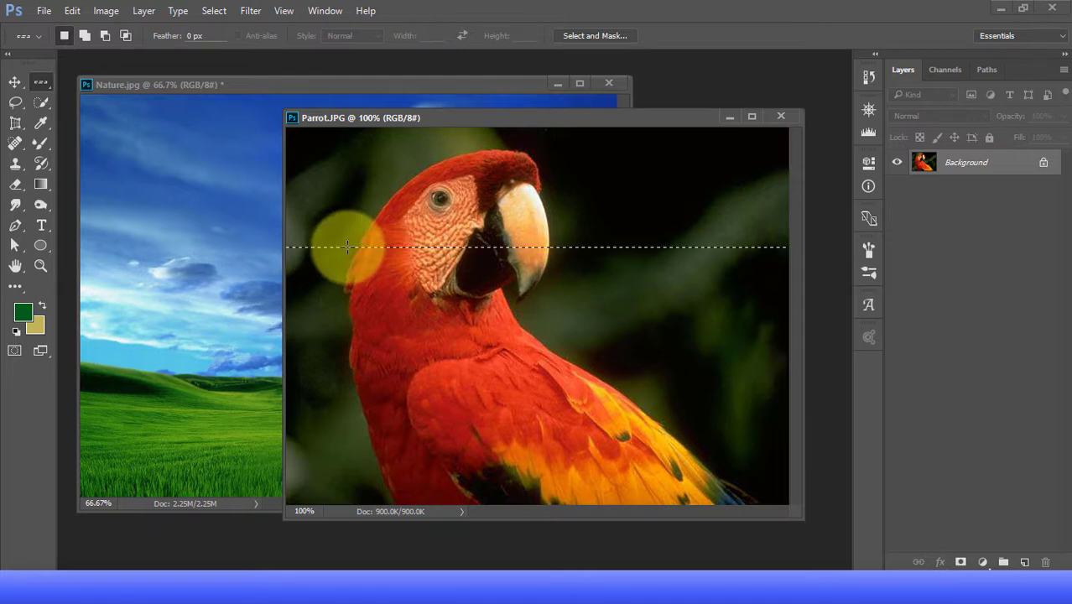
Drag the selected pixel row into Nature.jpg as Layer 1 with the Move tool
{"action": "left_click", "coordinate": [15, 82]}
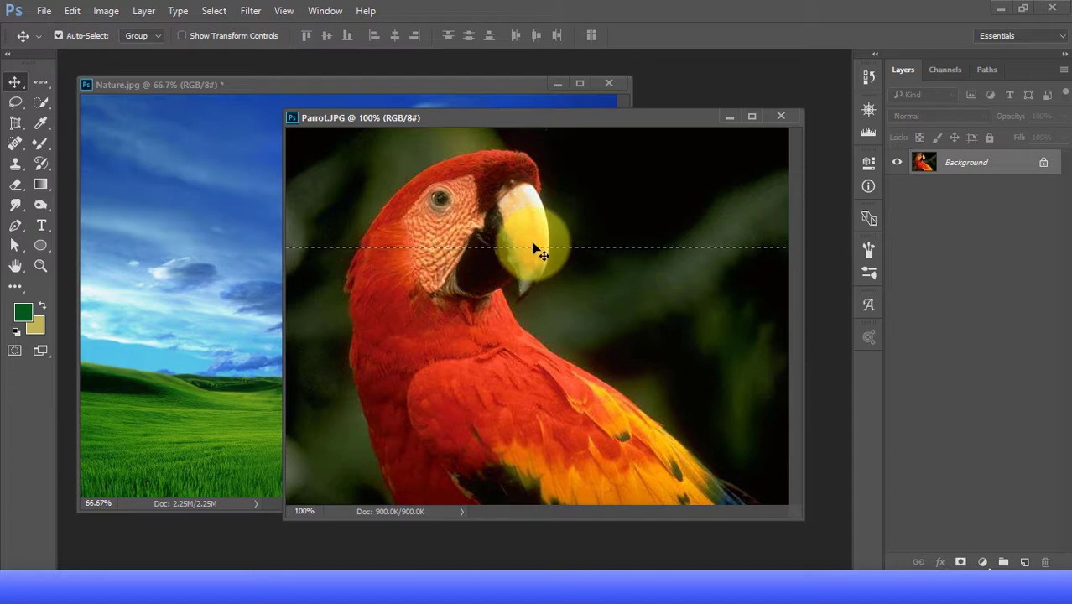
{"action": "scroll", "coordinate": [536, 246], "scroll_direction": "up", "scroll_amount": 5}
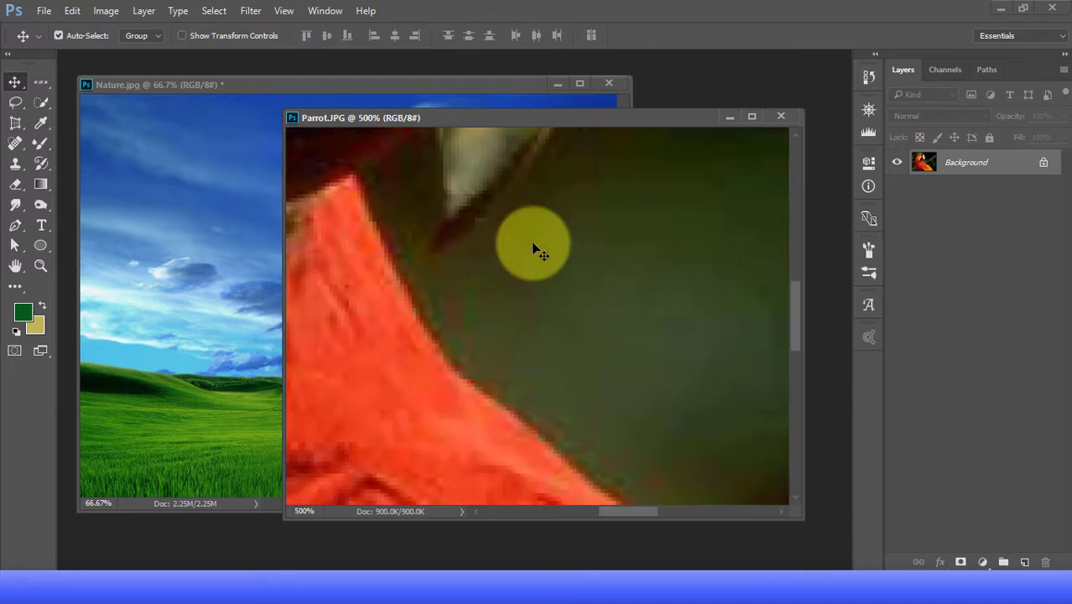
{"action": "mouse_move", "coordinate": [508, 211]}
{"action": "left_mouse_down"}
{"action": "mouse_move", "coordinate": [525, 279]}
{"action": "mouse_move", "coordinate": [564, 349]}
{"action": "mouse_move", "coordinate": [592, 184]}
{"action": "left_mouse_up"}
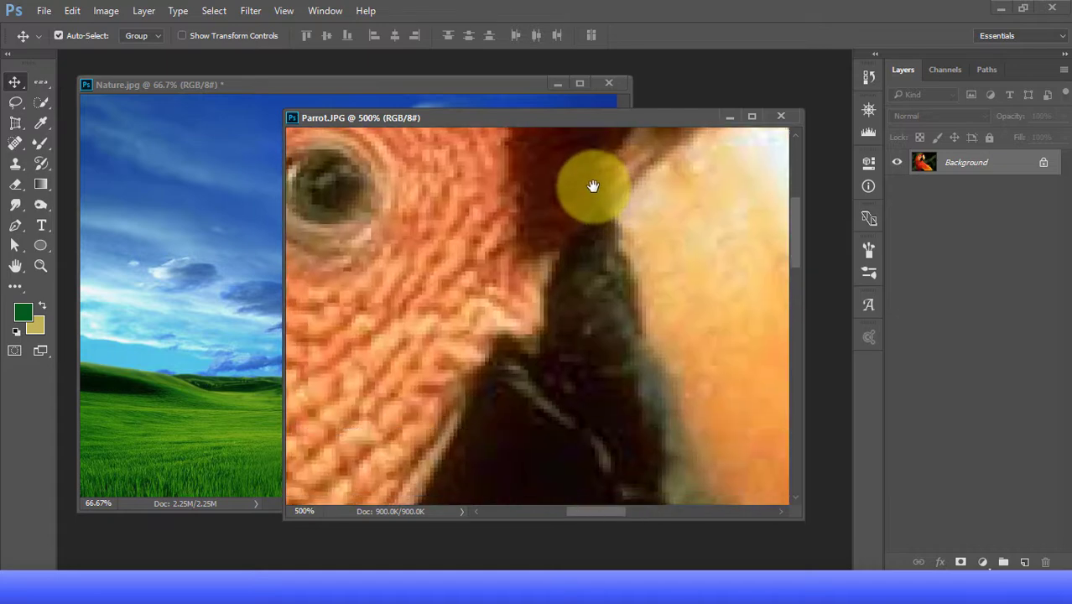
{"action": "left_click_drag", "start_coordinate": [510, 390], "coordinate": [183, 247]}
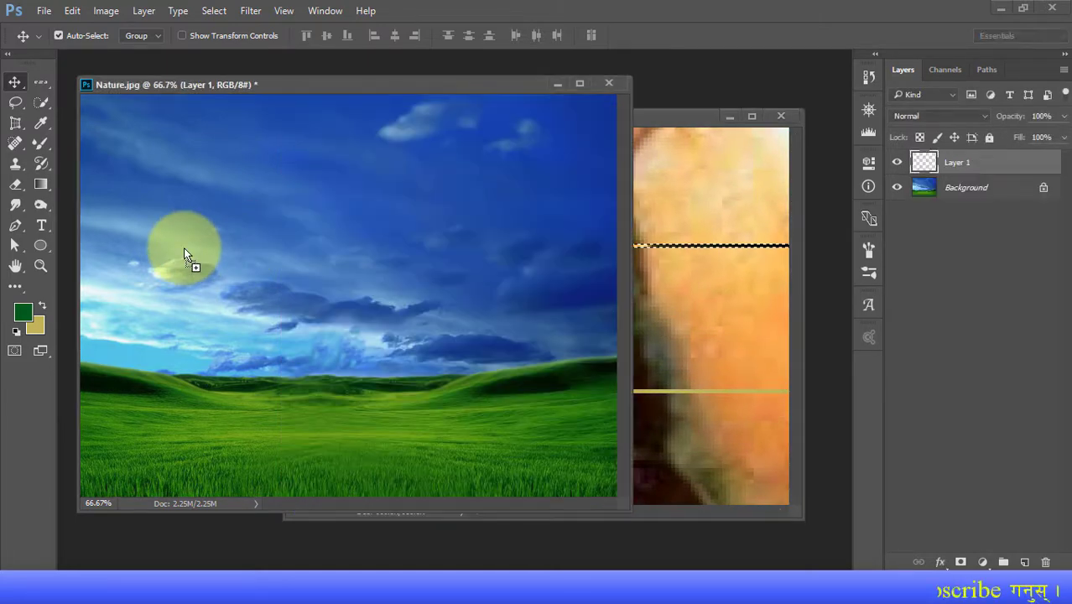
Free-transform the pixel row into tall vertical stripes, reposition and commit, then delete the layer
{"action": "key", "text": "ctrl"}
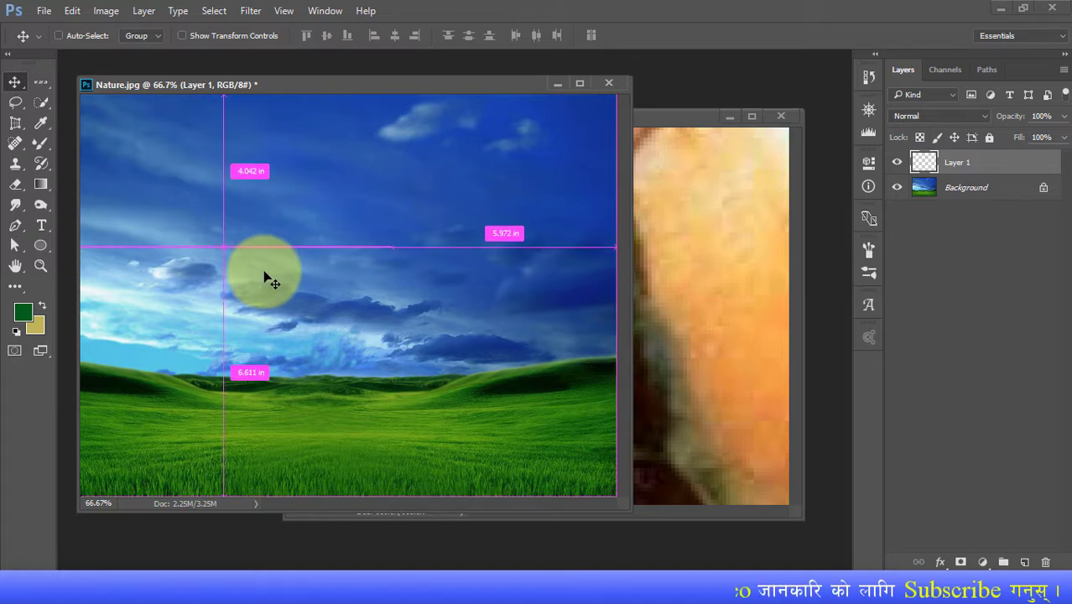
{"action": "key", "text": "ctrl+t"}
{"action": "left_click_drag", "start_coordinate": [225, 245], "coordinate": [238, 112]}
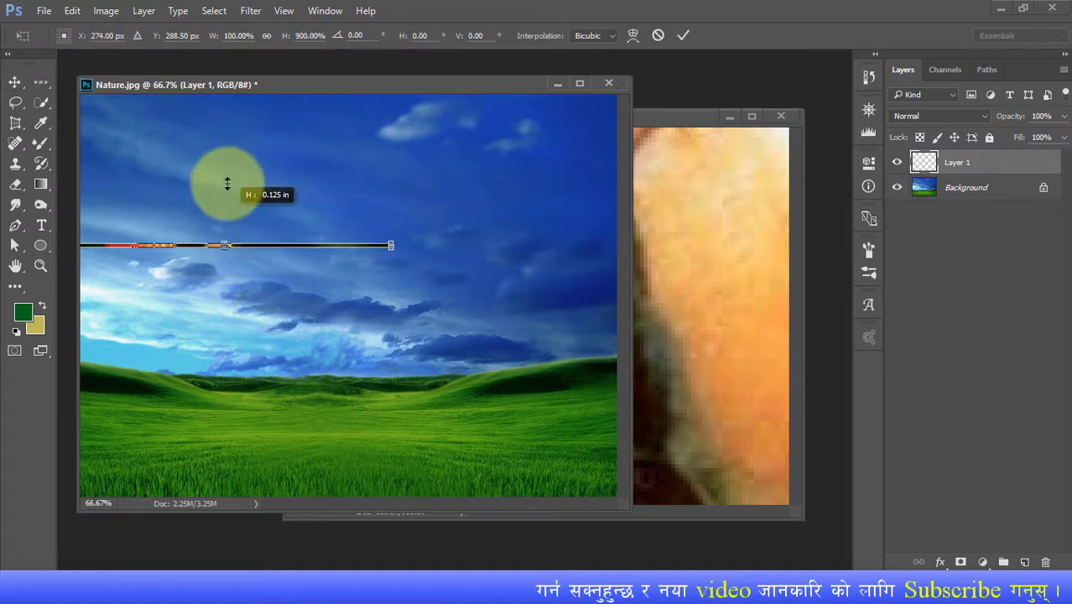
{"action": "left_click_drag", "start_coordinate": [224, 247], "coordinate": [231, 382]}
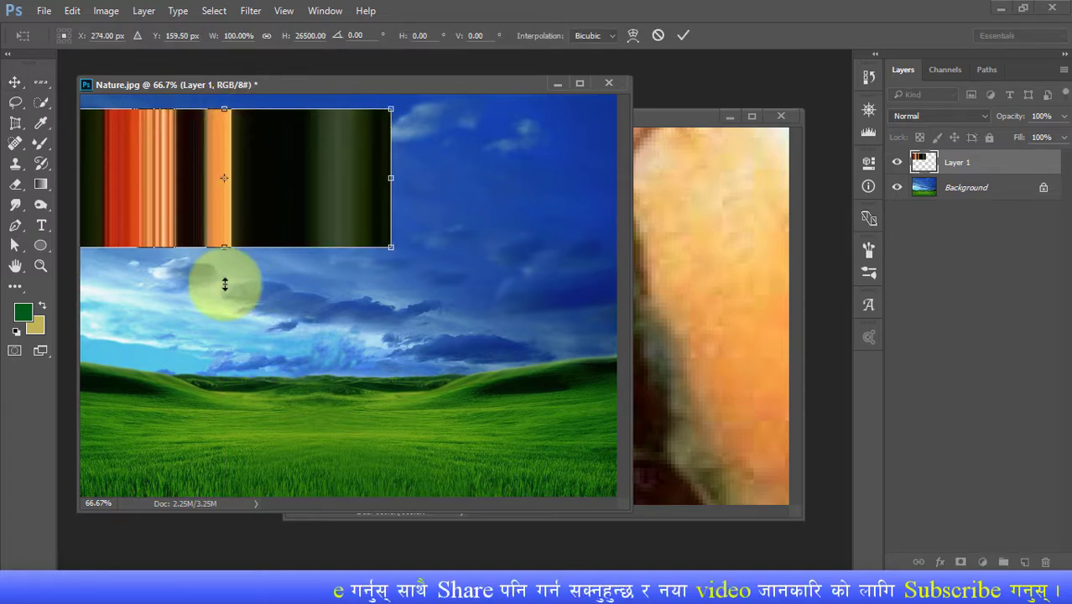
{"action": "mouse_move", "coordinate": [245, 307]}
{"action": "left_mouse_down"}
{"action": "mouse_move", "coordinate": [375, 328]}
{"action": "mouse_move", "coordinate": [318, 326]}
{"action": "left_mouse_up"}
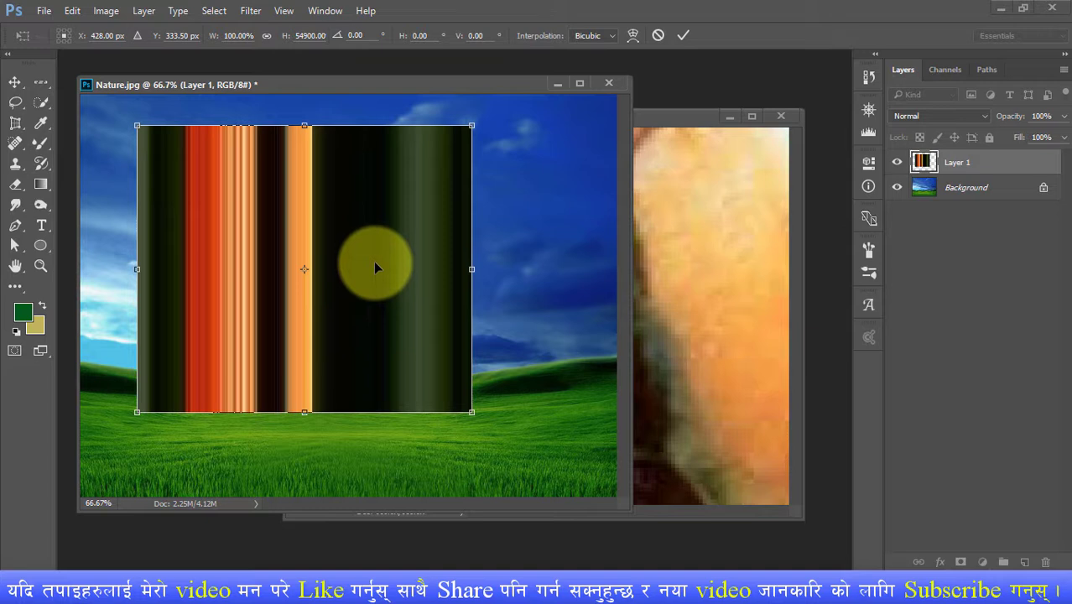
{"action": "key", "text": "Return"}
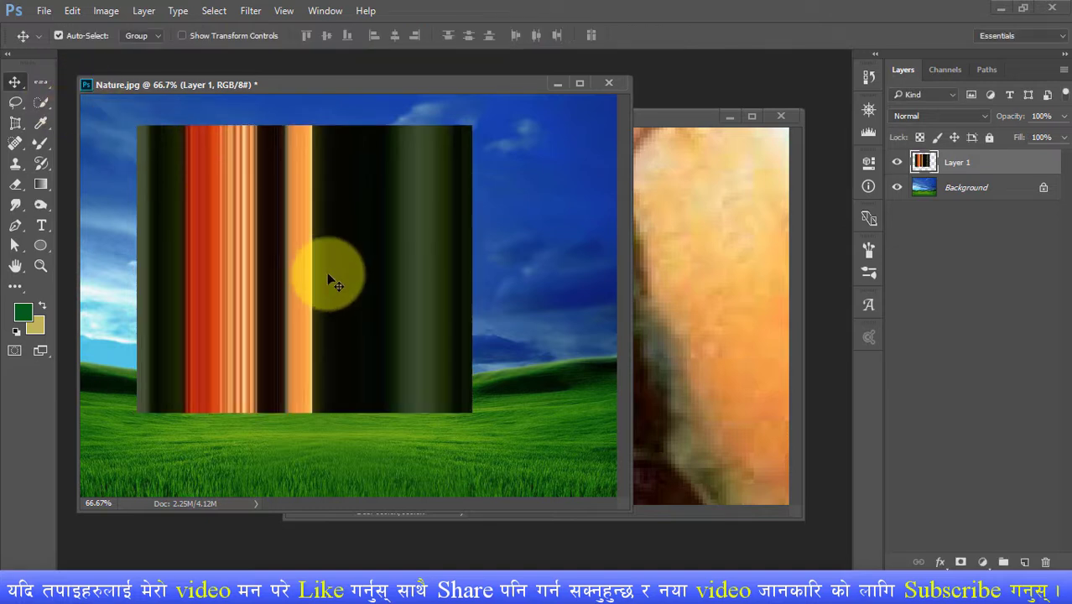
{"action": "key", "text": "Delete"}
{"action": "key", "text": "Delete"}
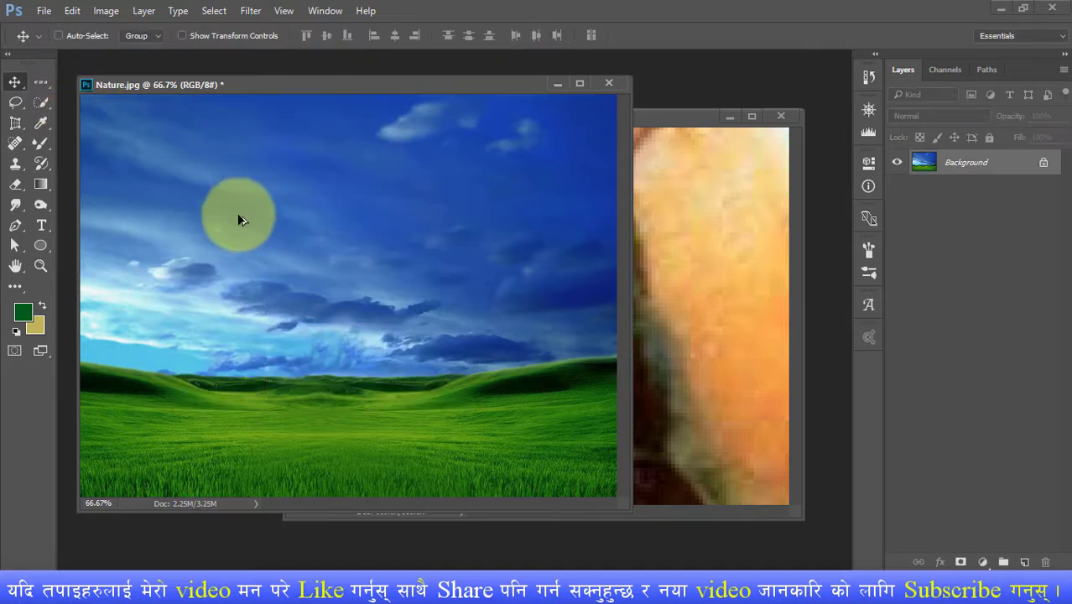
Select a one-pixel column through the parrot's head with the Single Column Marquee
{"action": "left_click", "coordinate": [47, 80]}
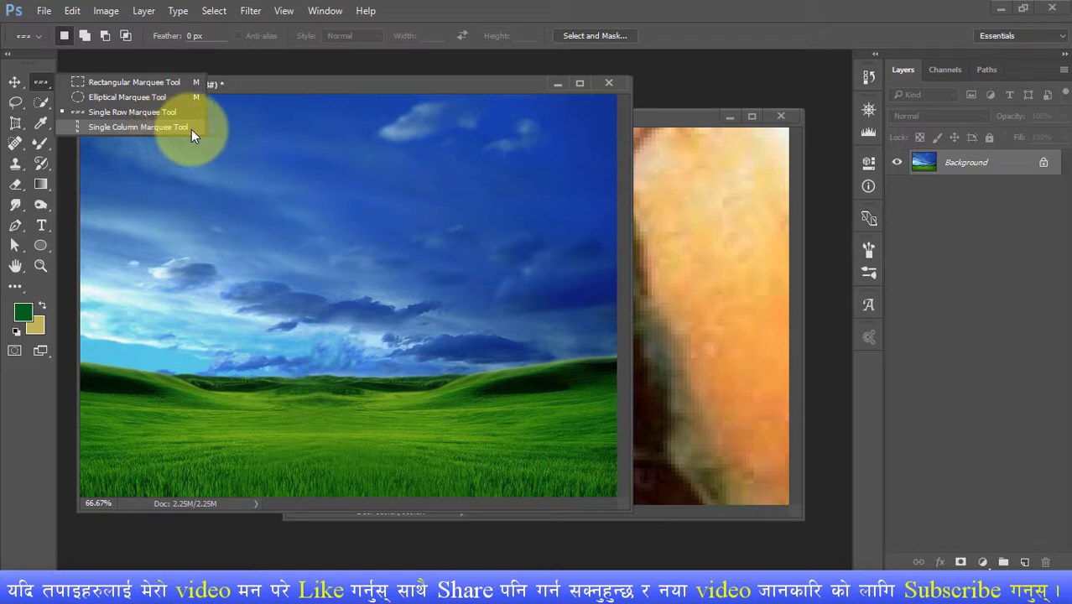
{"action": "left_click", "coordinate": [677, 117]}
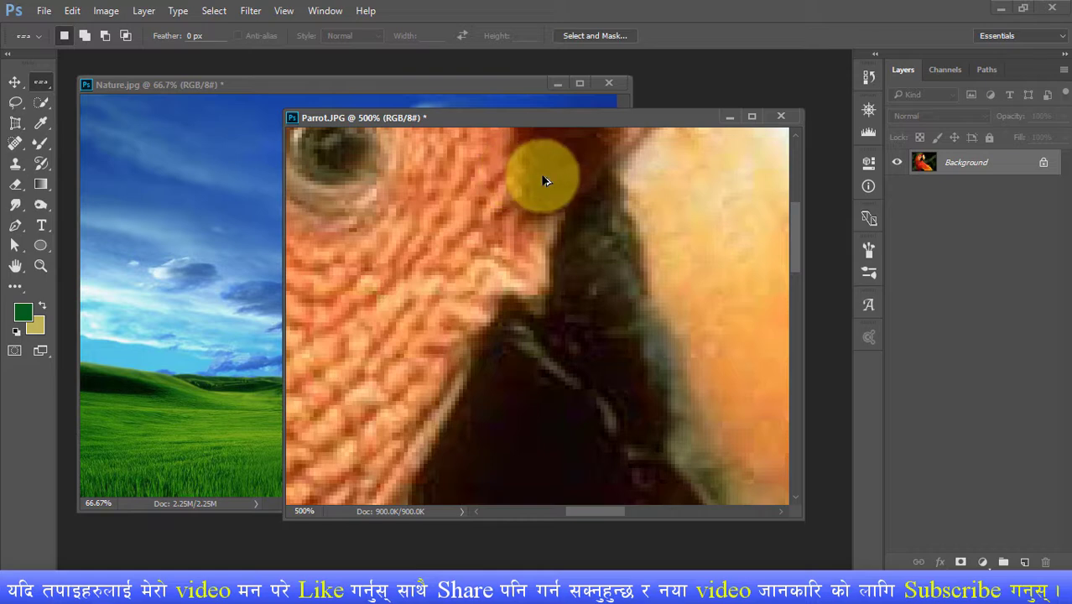
{"action": "key", "text": "ctrl+minus"}
{"action": "key", "text": "ctrl+minus"}
{"action": "key", "text": "ctrl+minus"}
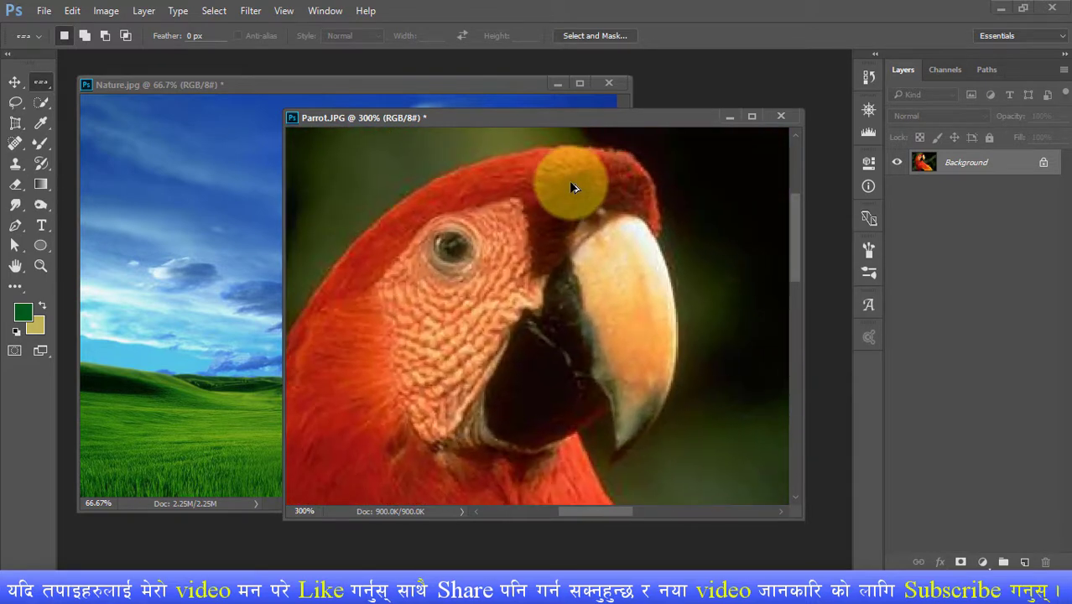
{"action": "key", "text": "ctrl+minus"}
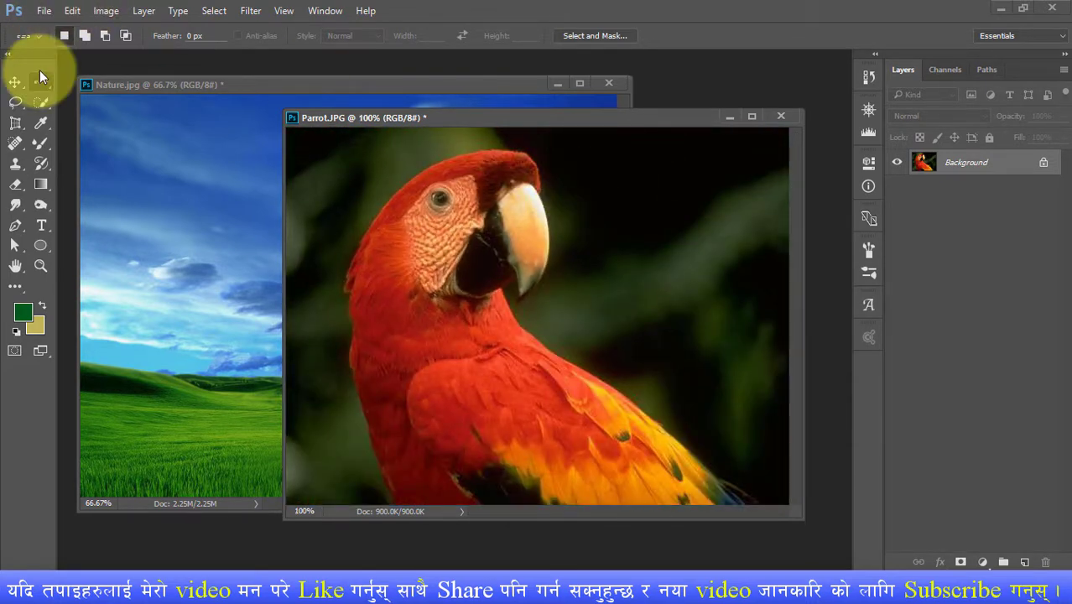
{"action": "right_click", "coordinate": [41, 78]}
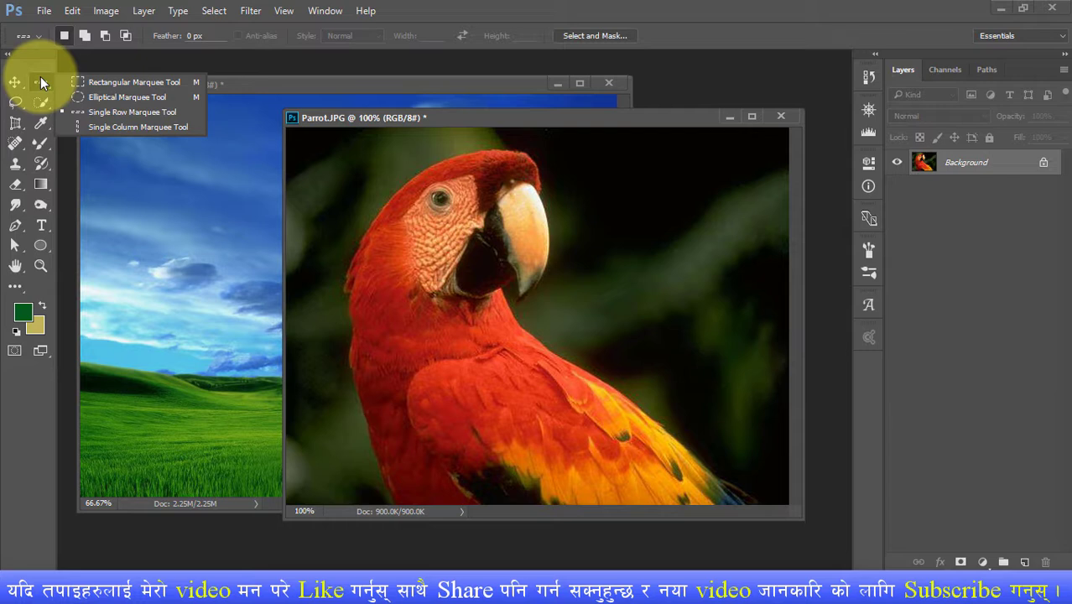
{"action": "left_click", "coordinate": [112, 131]}
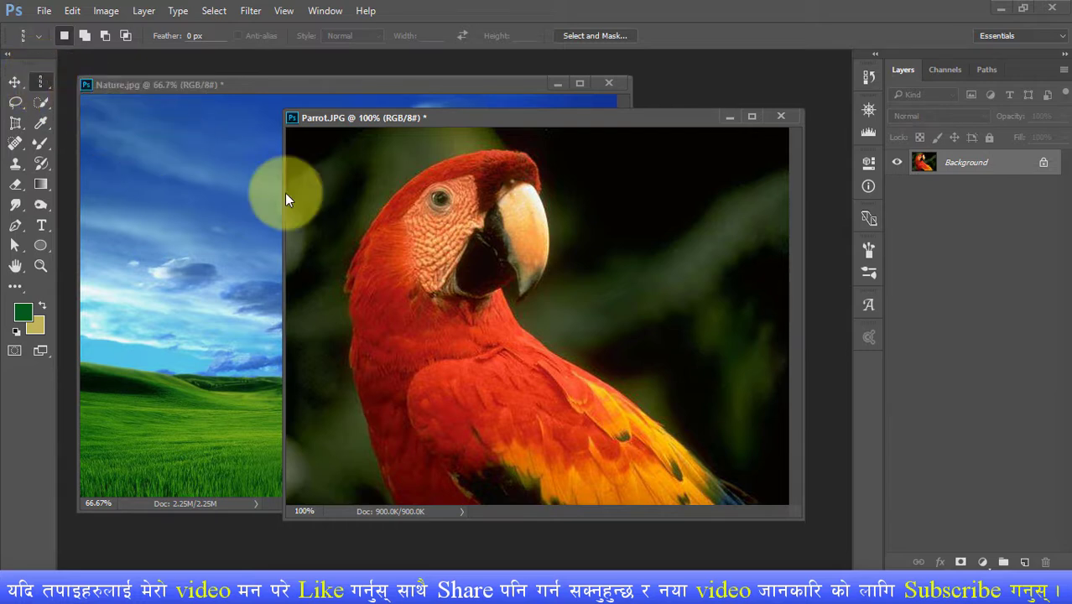
{"action": "left_click", "coordinate": [417, 229]}
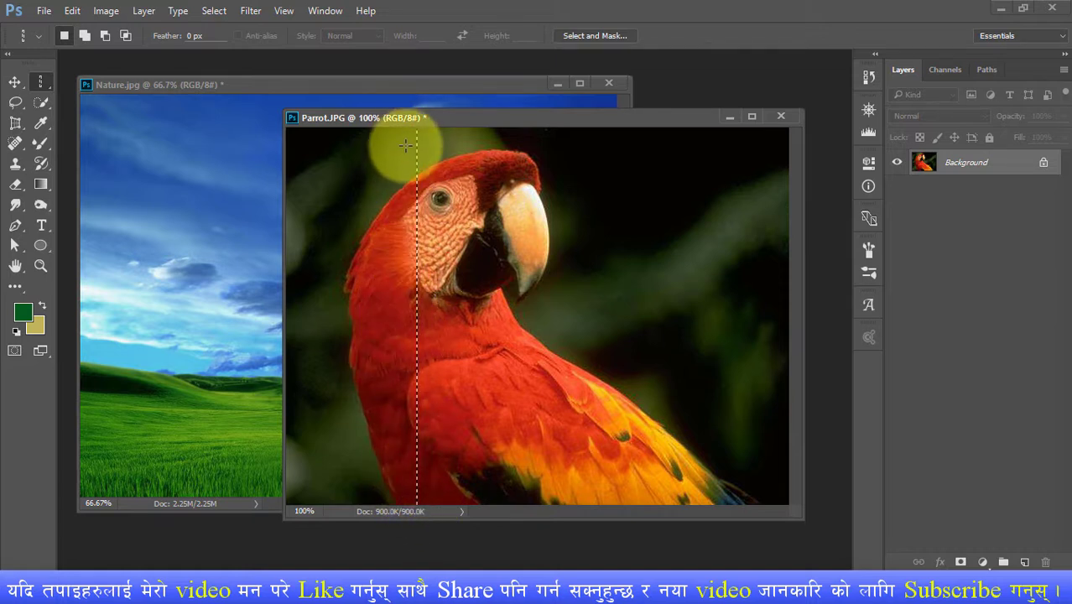
Drag the selected pixel column into Nature.jpg as a thin Layer 1 line
{"action": "left_click", "coordinate": [13, 83]}
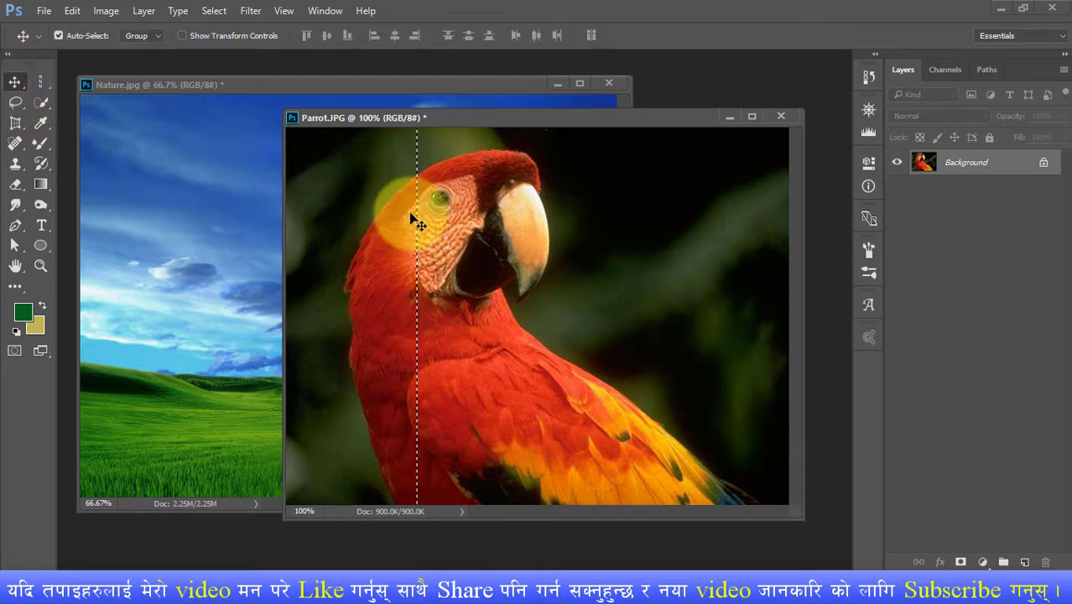
{"action": "left_click", "coordinate": [411, 212], "text": "ctrl"}
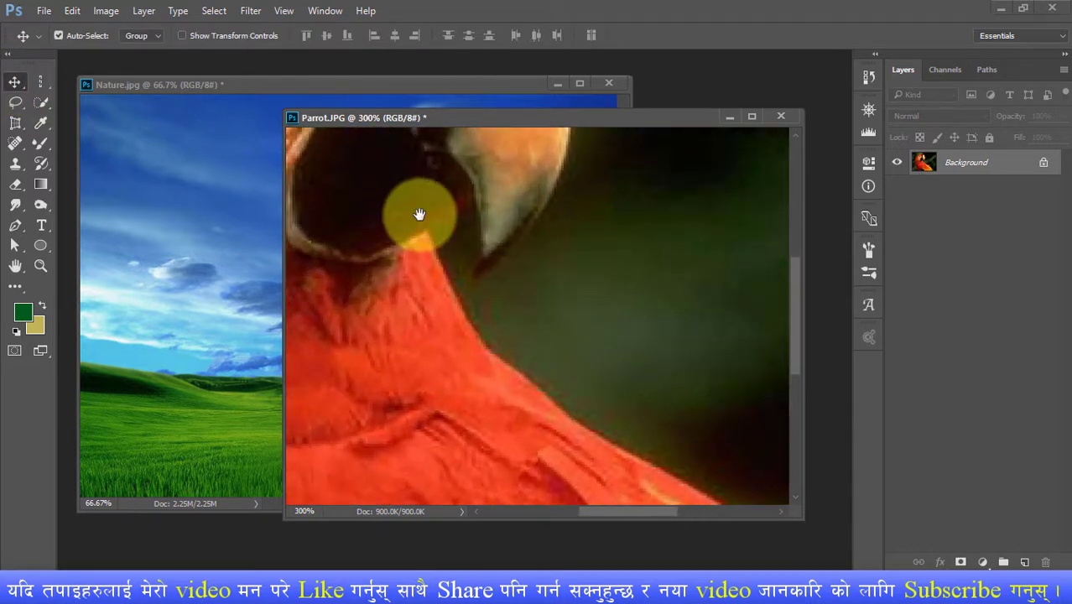
{"action": "left_click_drag", "start_coordinate": [418, 216], "coordinate": [646, 277]}
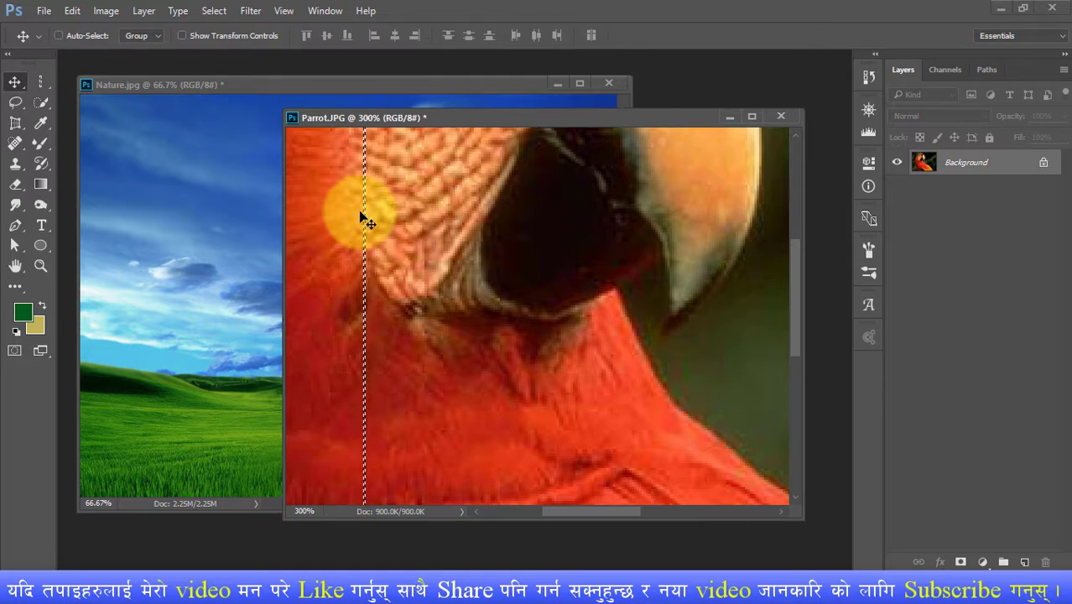
{"action": "key", "text": "ctrl+plus"}
{"action": "scroll", "coordinate": [383, 239], "scroll_direction": "up", "scroll_amount": 1}
{"action": "scroll", "coordinate": [383, 239], "scroll_direction": "left", "scroll_amount": 2}
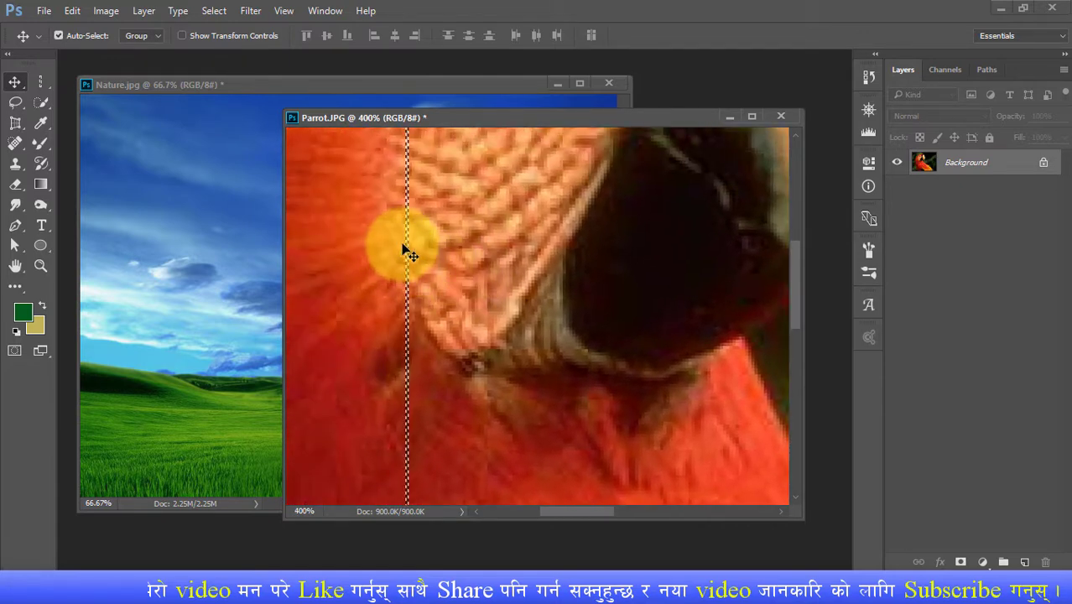
{"action": "left_click_drag", "start_coordinate": [405, 240], "coordinate": [228, 236]}
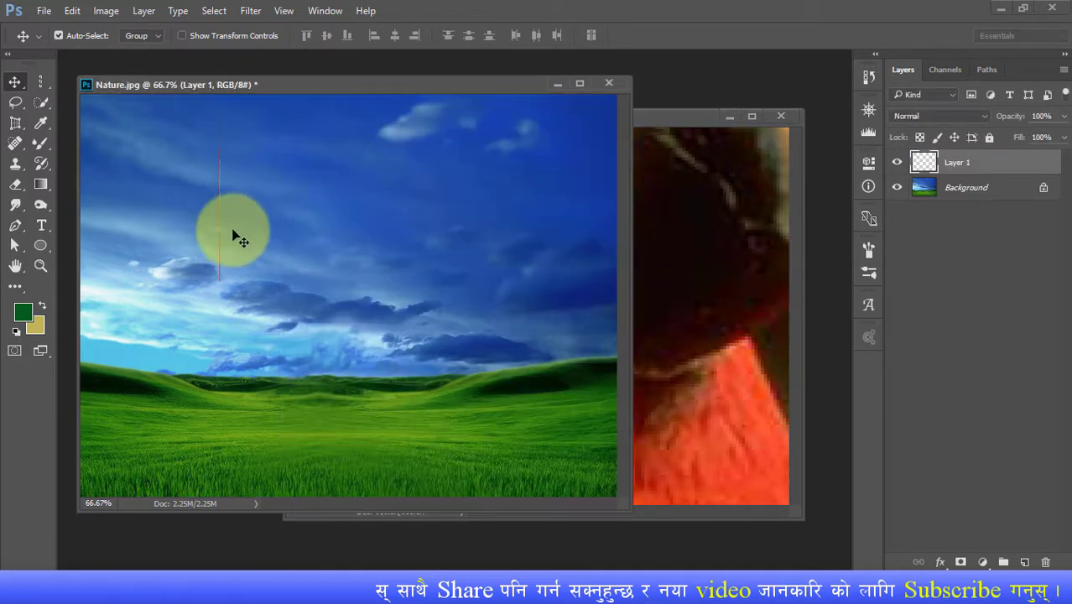
Stretch the pixel column into a wide block of horizontal red and orange stripes, then return to Parrot.JPG
{"action": "key", "text": "ctrl+t"}
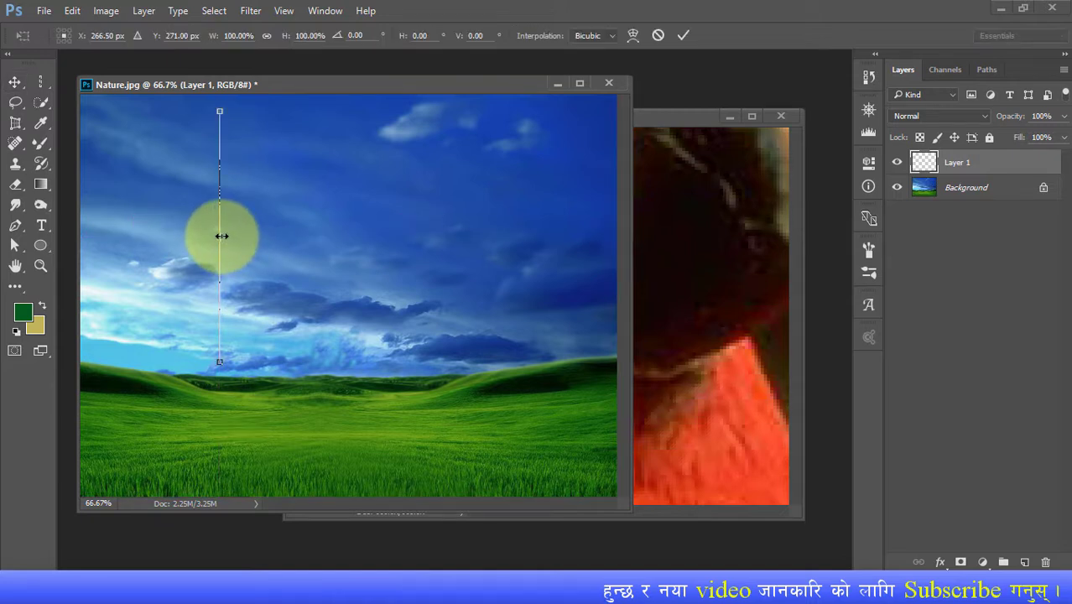
{"action": "left_click_drag", "start_coordinate": [221, 236], "coordinate": [374, 236]}
{"action": "left_click_drag", "start_coordinate": [219, 237], "coordinate": [142, 237]}
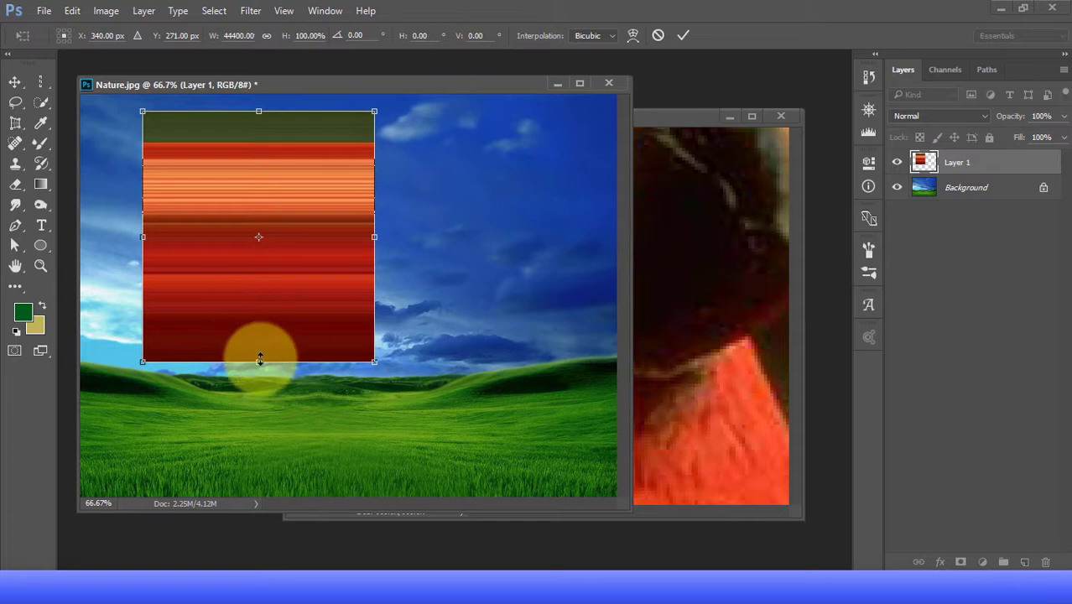
{"action": "left_click_drag", "start_coordinate": [258, 360], "coordinate": [240, 441]}
{"action": "key", "text": "Return"}
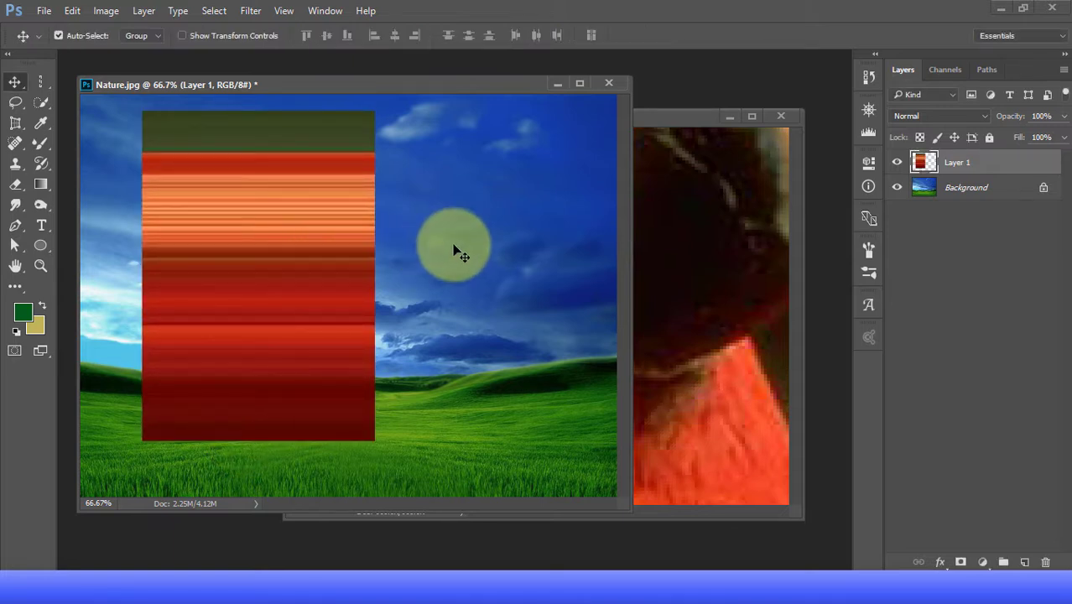
{"action": "left_click", "coordinate": [703, 209]}
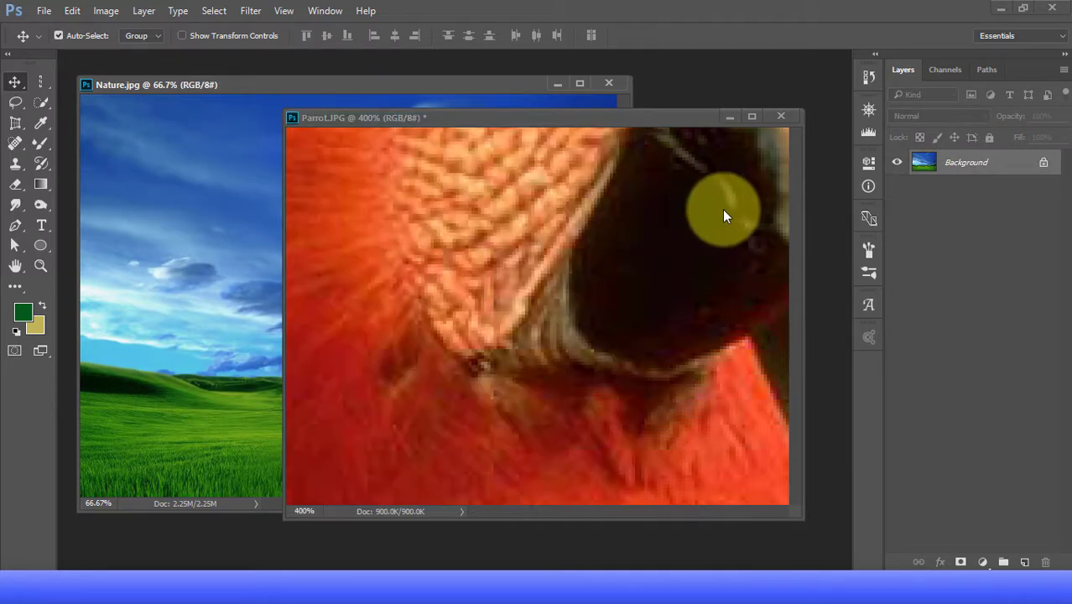
Zoom Parrot.JPG out with Ctrl+1 so the parrot's whole head and beak show
{"action": "key", "text": "ctrl+1"}
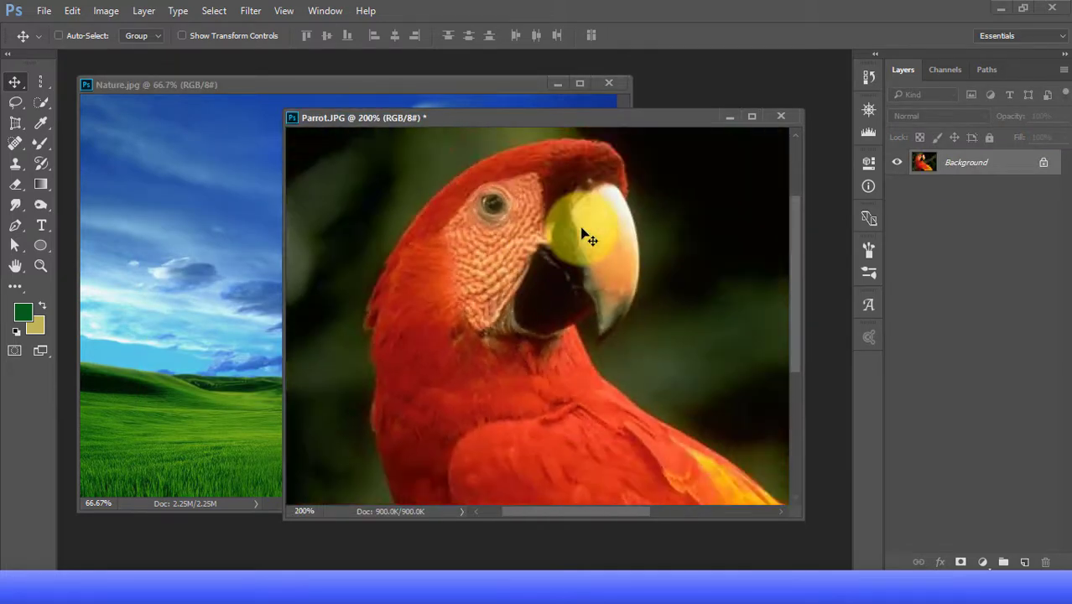